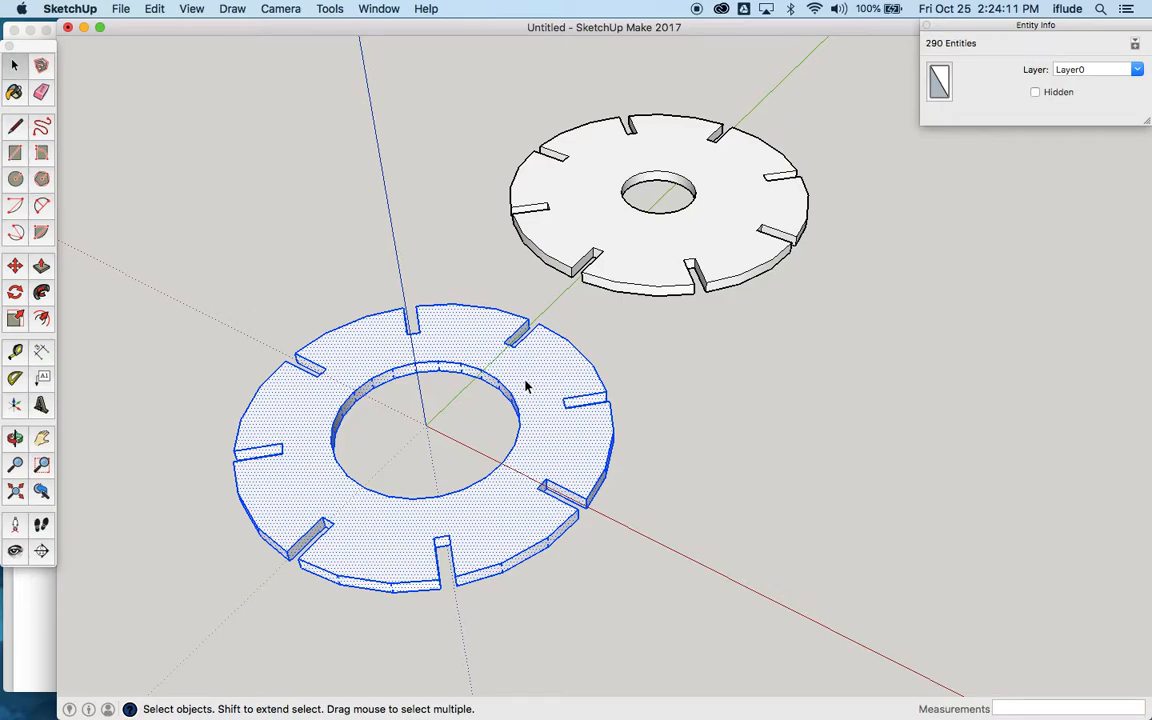
Step: Make the selected slotted disc with the larger centre hole a component, keeping the default definition settings
right_click(526, 385)
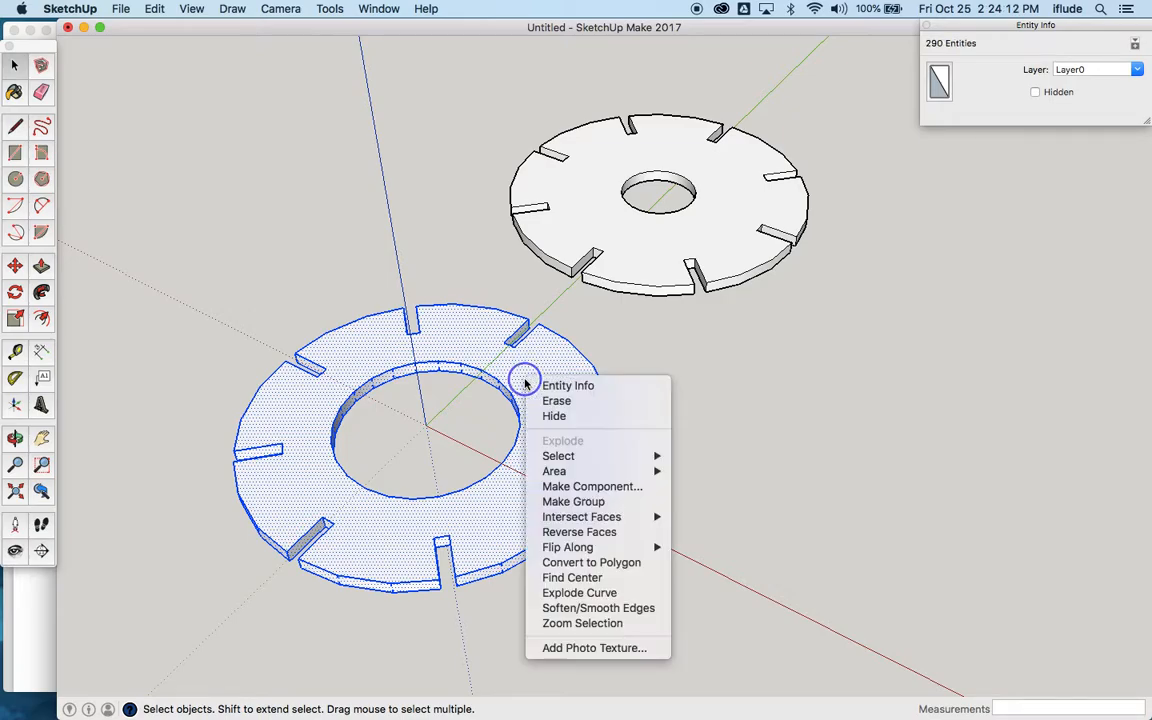
click(578, 487)
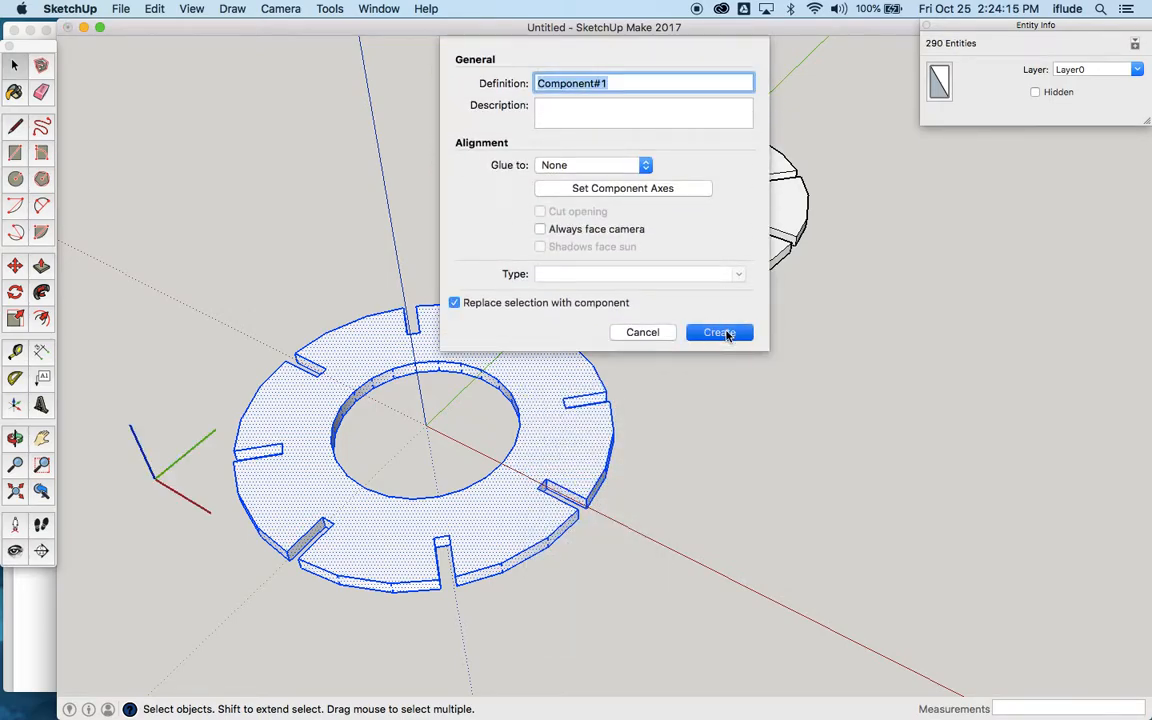
click(719, 329)
Step: Make all the geometry of the slotted disc with the smaller centre hole a second component with default settings
triple_click(660, 260)
right_click(658, 258)
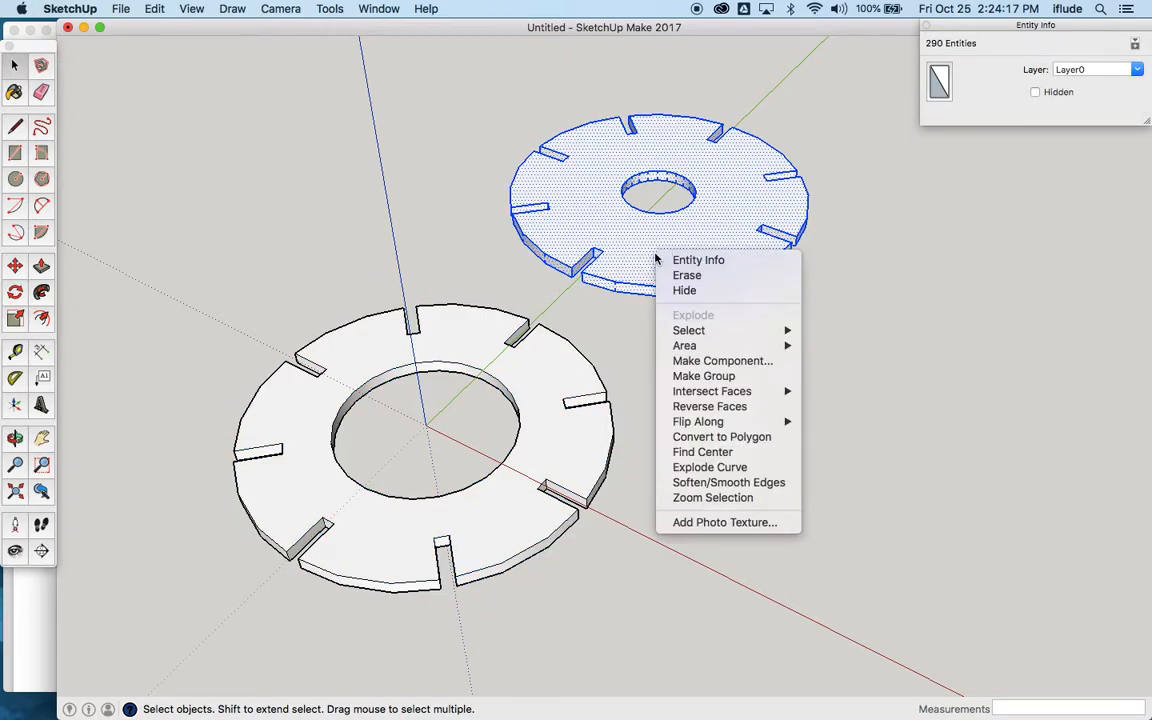
click(722, 361)
click(720, 332)
click(663, 375)
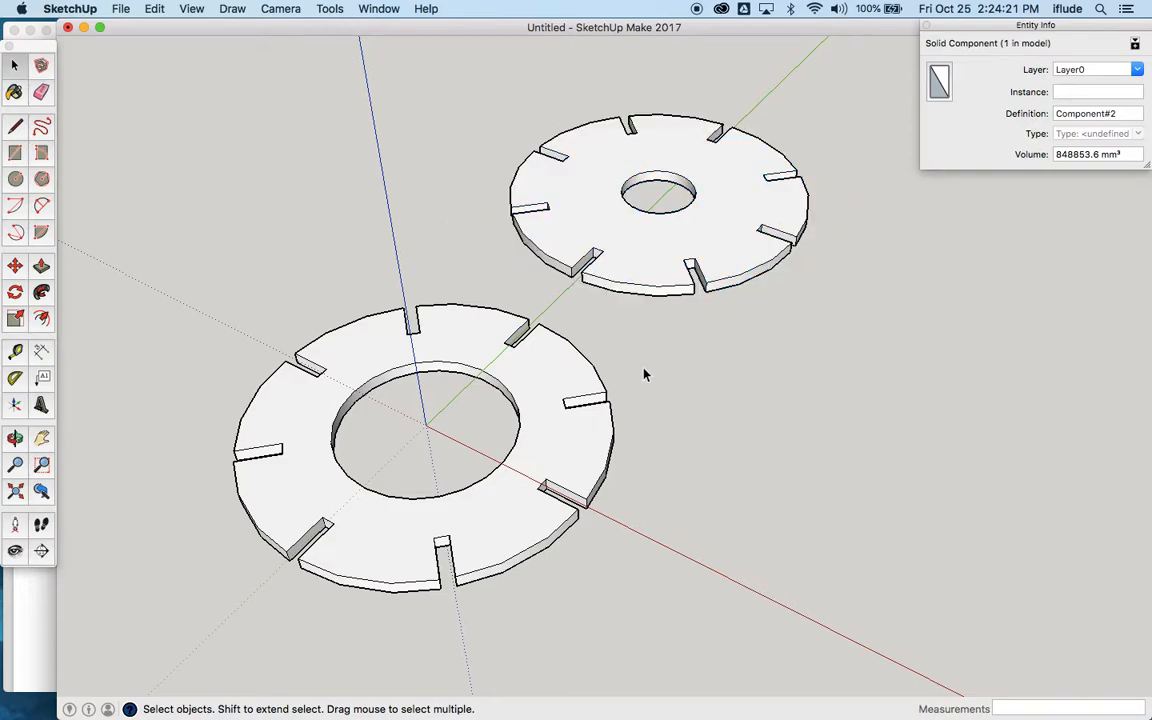
Step: Hide both slotted disc components
click(580, 372)
shift+click(643, 288)
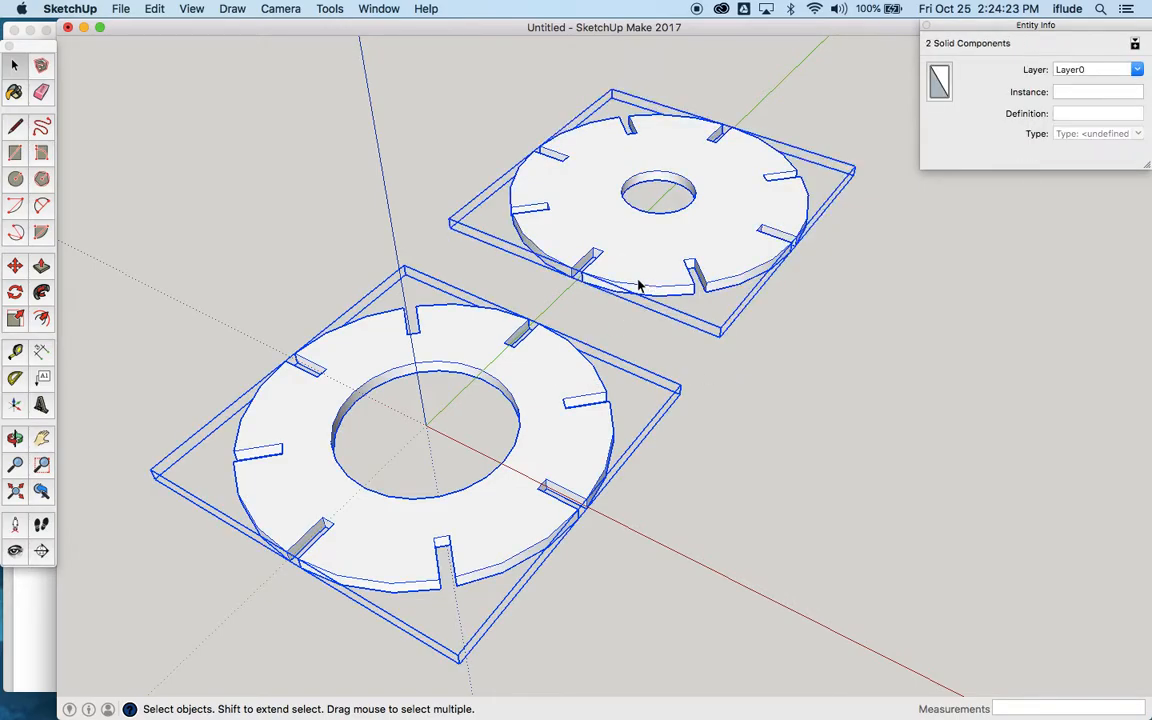
right_click(638, 284)
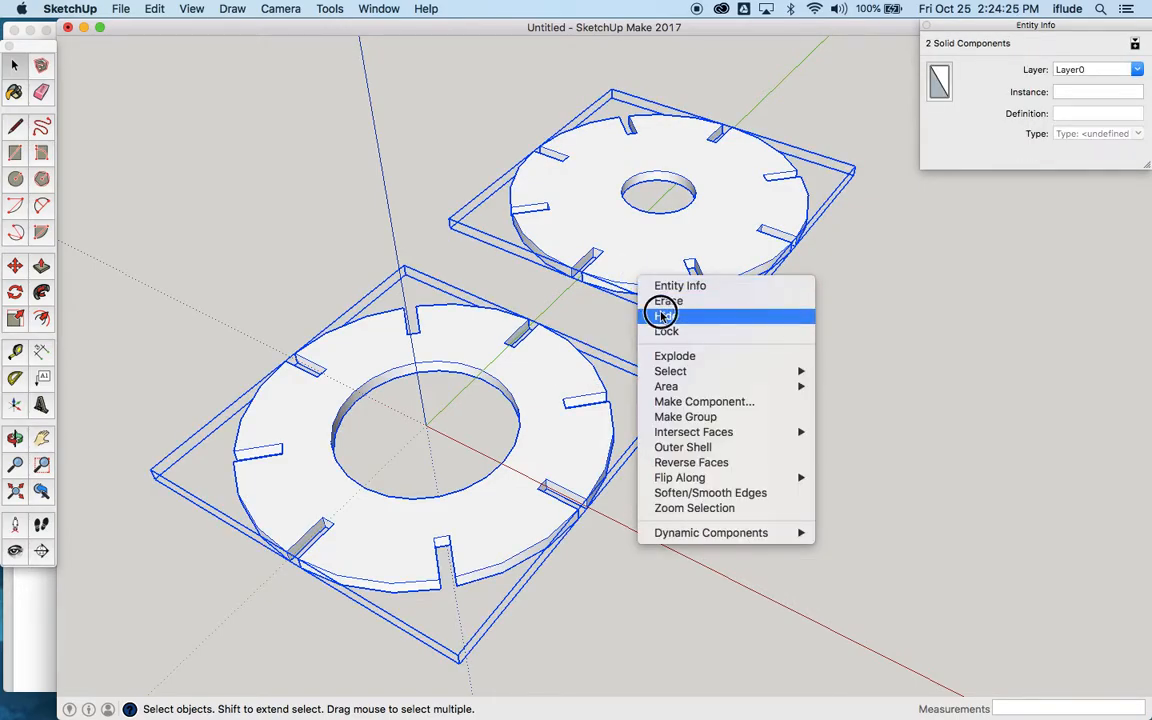
click(660, 316)
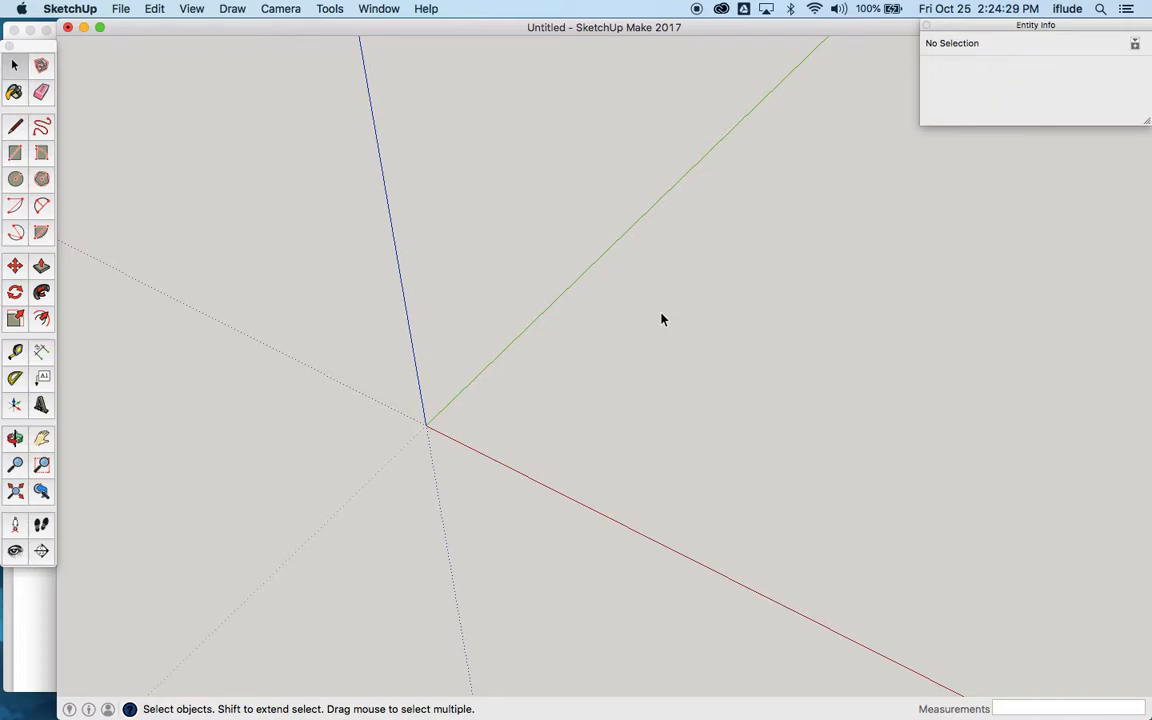
Step: Switch to the Exercise 5.4 drawing in Preview, examine the dimensions of Part 3 and Part 4, and return to SketchUp
key(super+Tab)
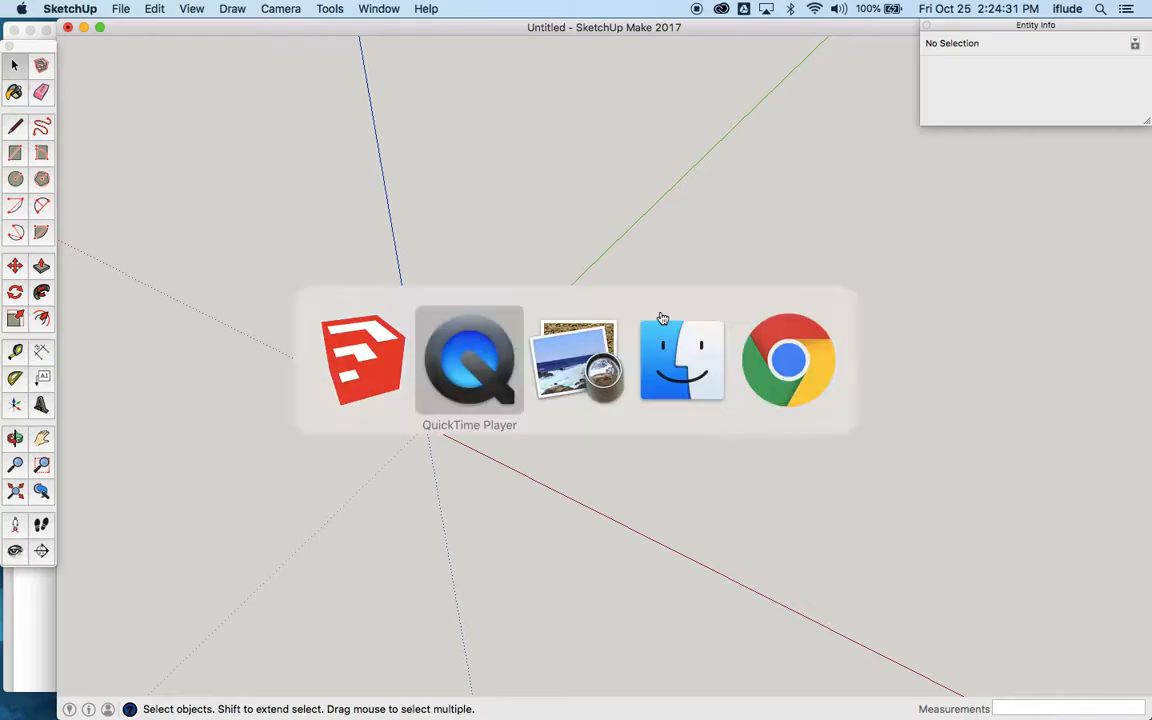
key(super+Tab)
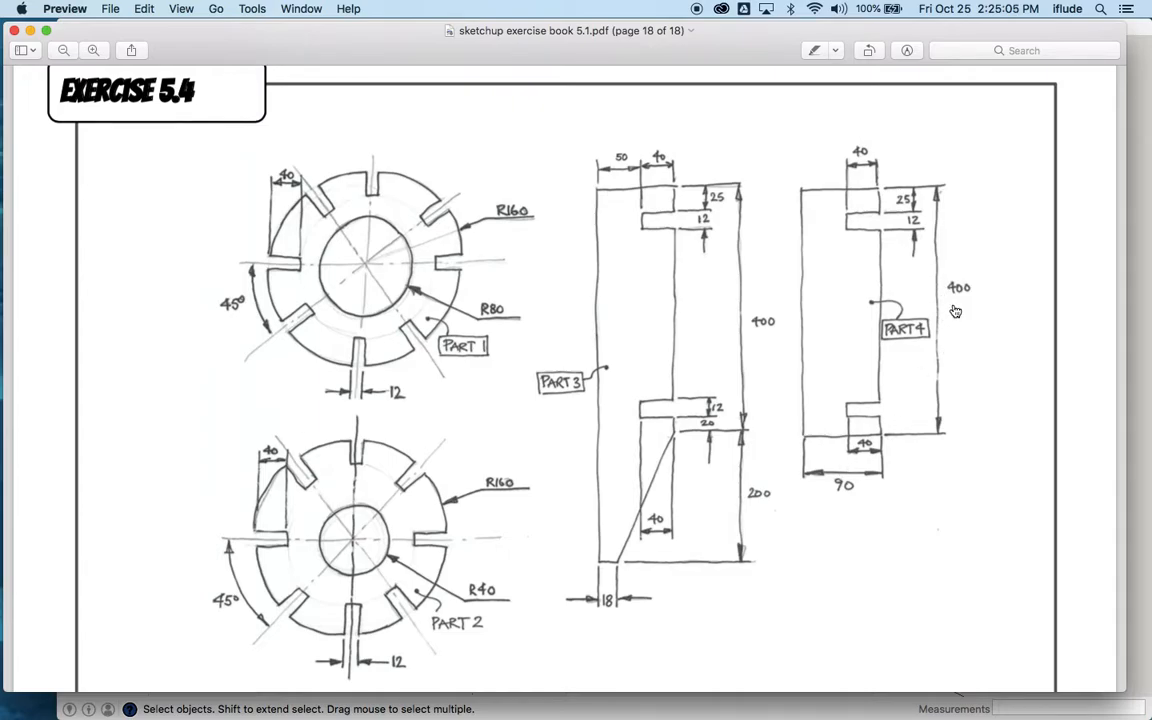
key(super+Tab)
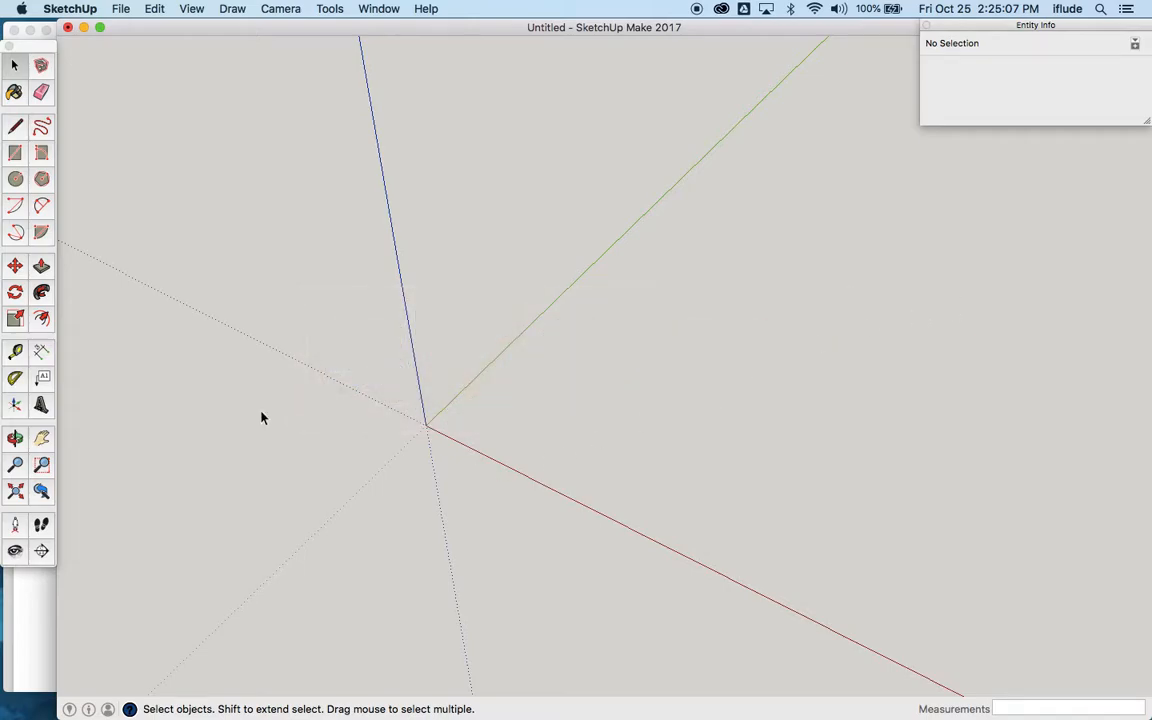
Step: Unhide the last hidden disc components and view them from the front, looking along the green axis
click(16, 438)
drag(330, 440, 401, 450)
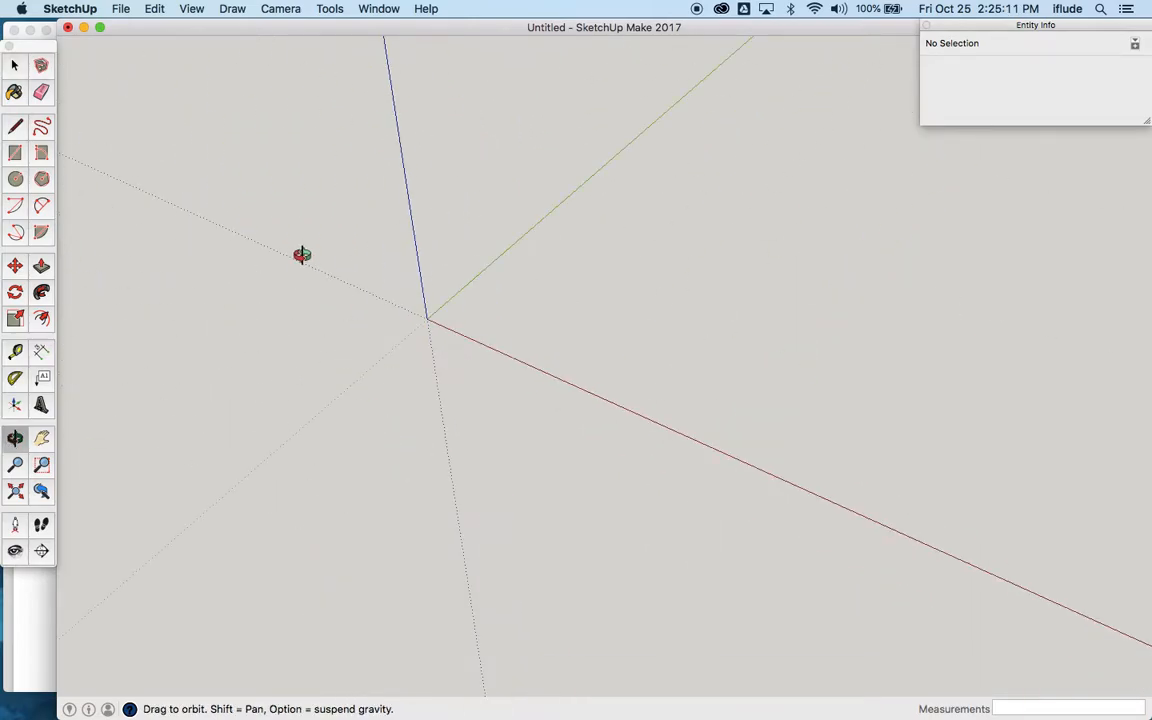
click(155, 9)
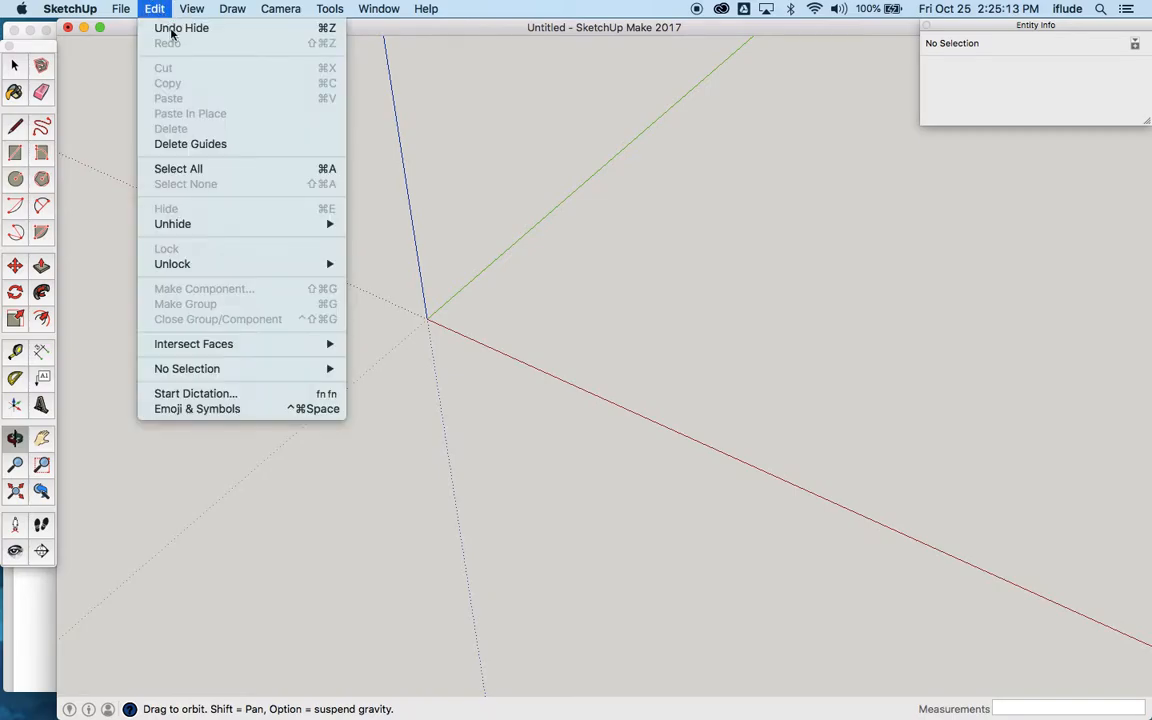
mouse_move(221, 225)
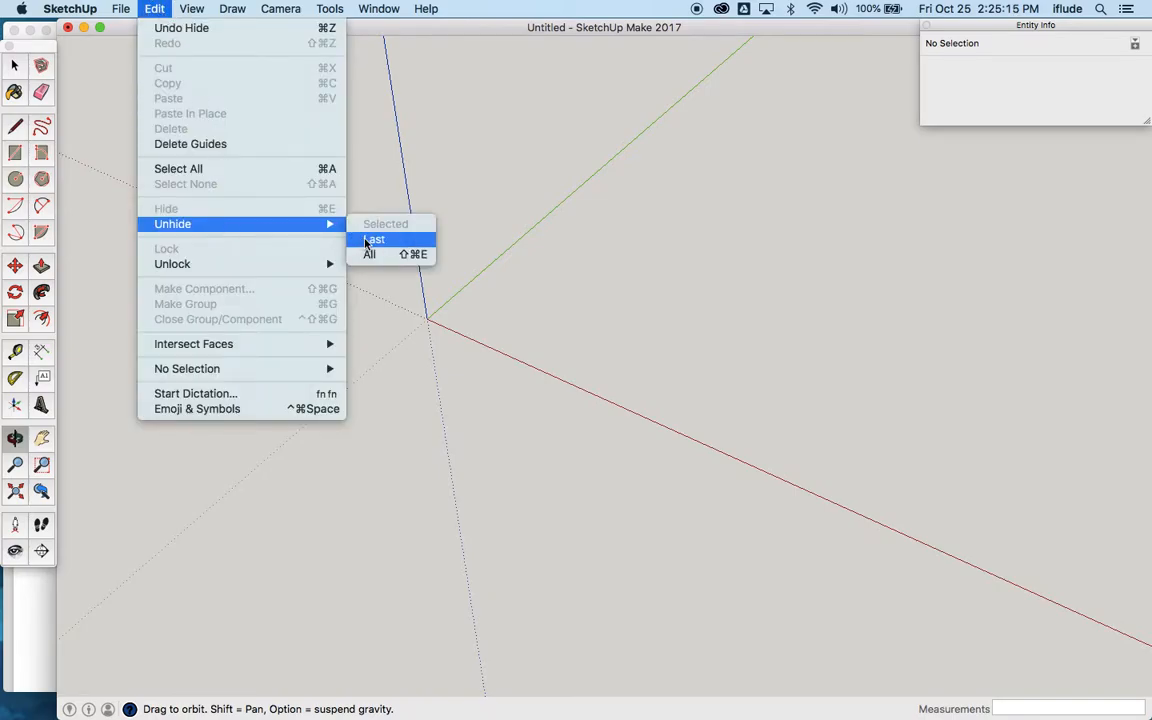
click(372, 240)
drag(528, 370, 774, 249)
drag(484, 284, 693, 252)
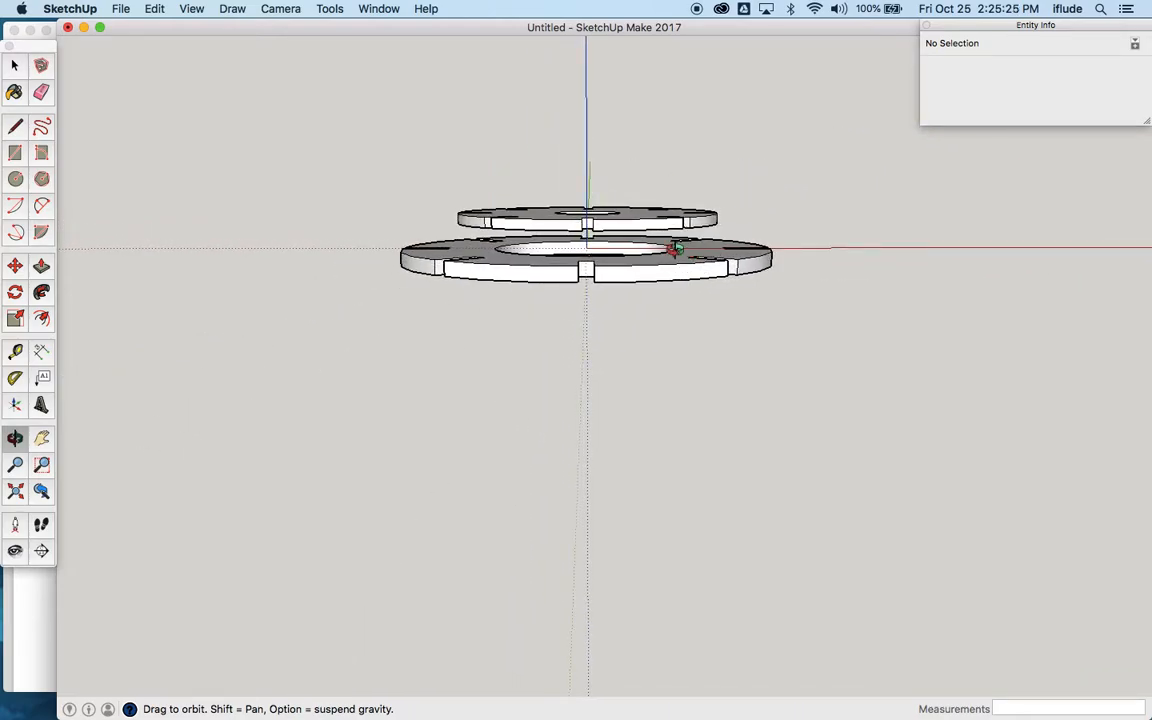
Step: Select both slotted disc components and hide them again
key(space)
click(676, 266)
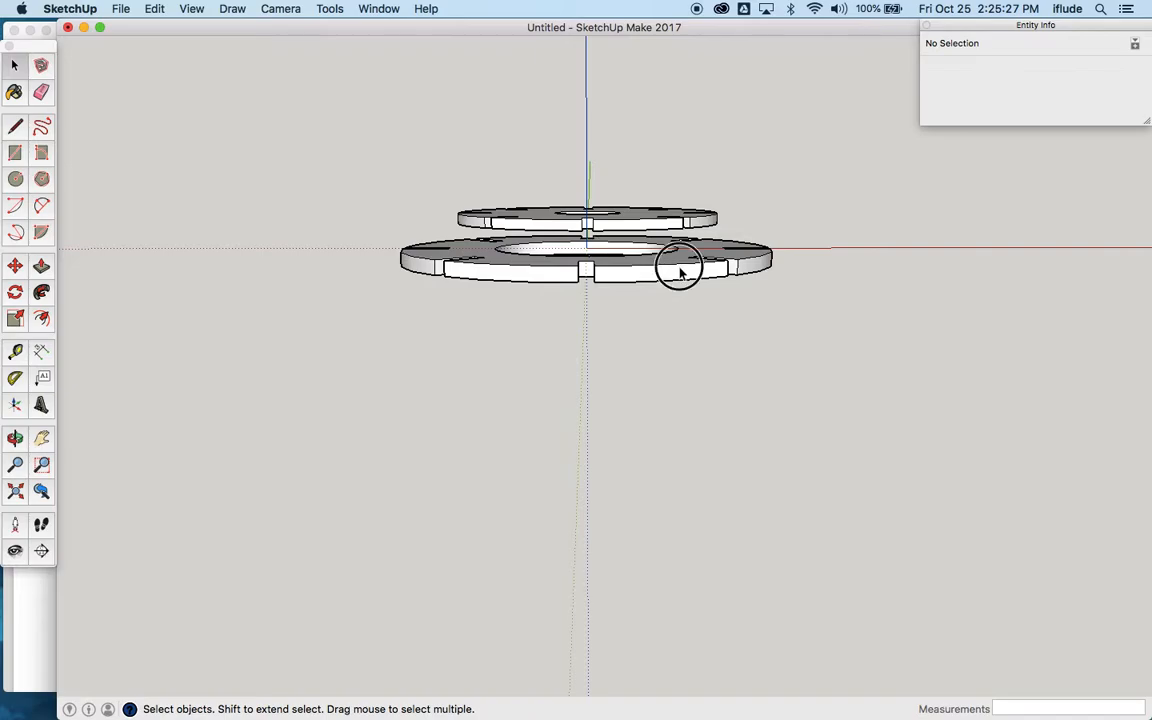
shift+click(675, 225)
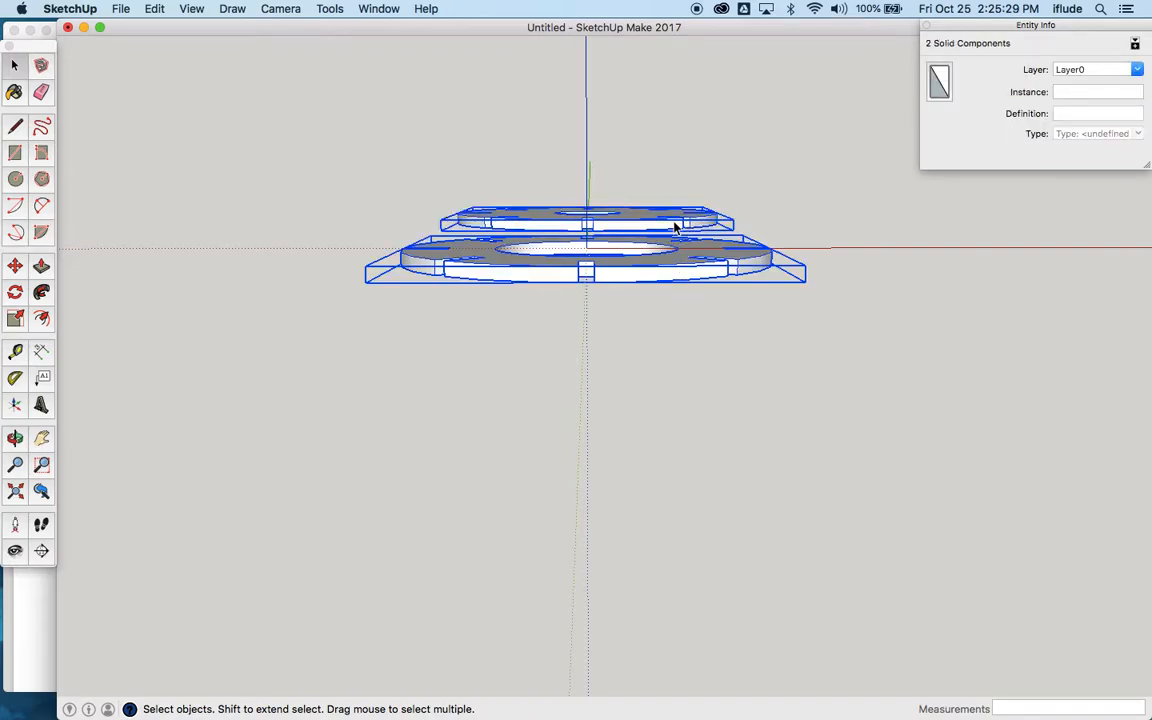
click(166, 12)
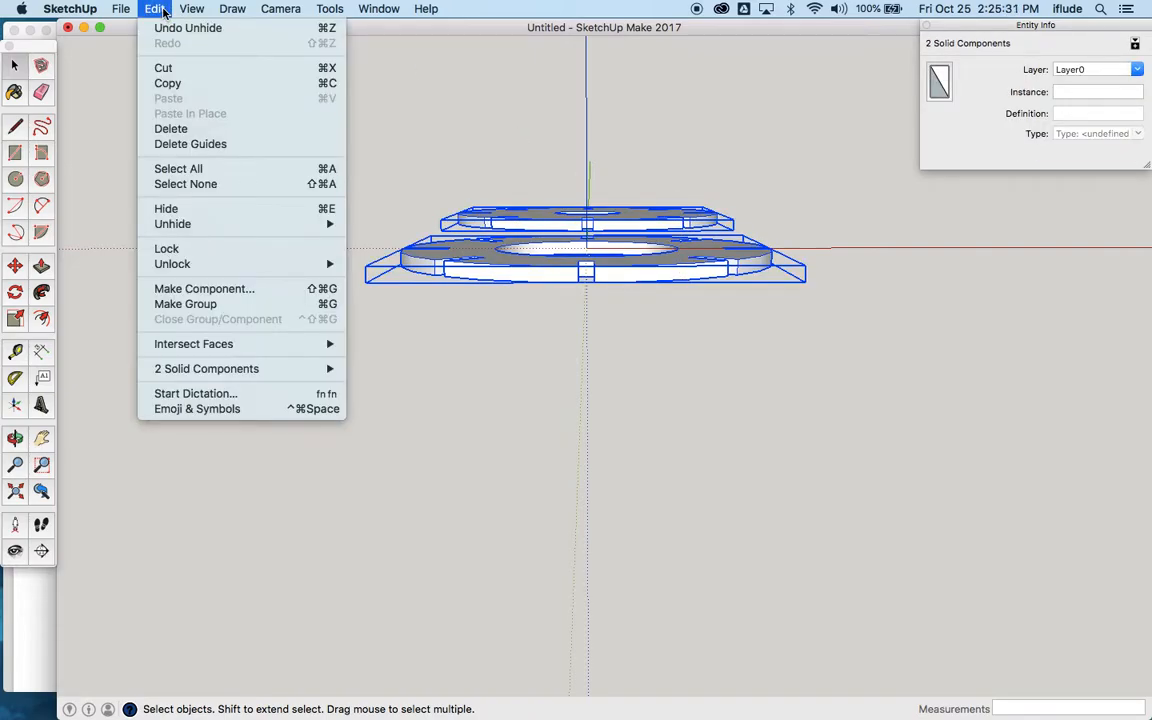
click(185, 212)
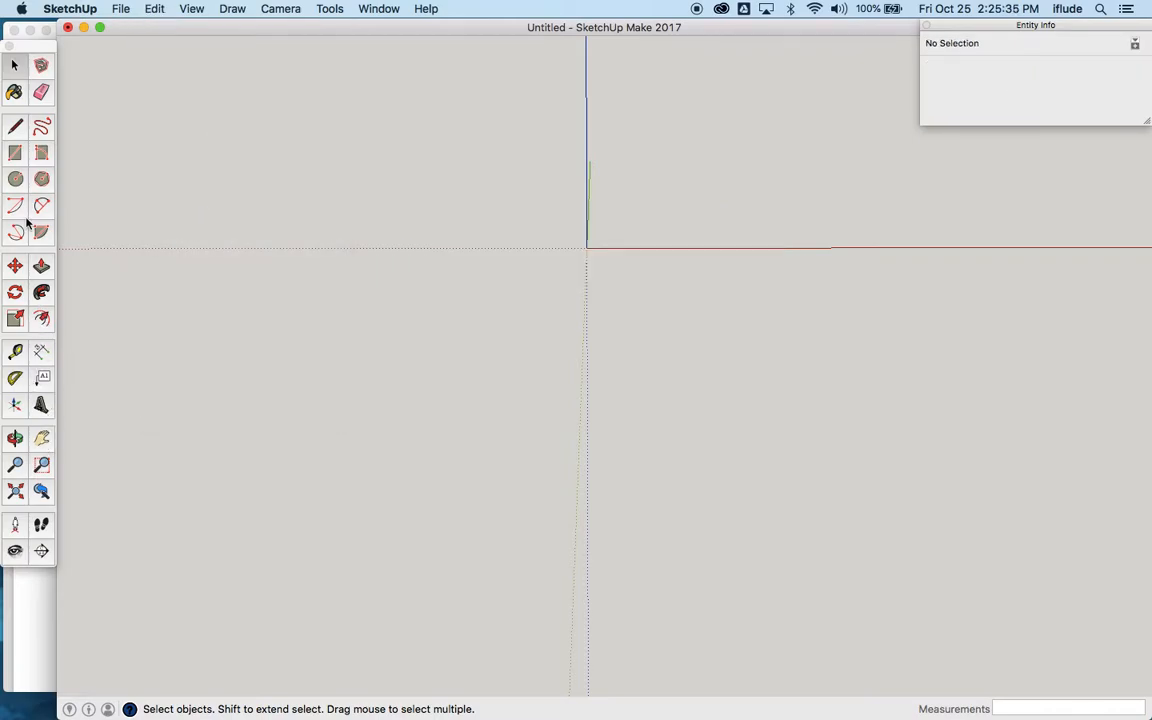
Step: Draw an upright rectangle from the origin on the red-blue plane, 90 mm wide and 400 mm high as in the Part 4 drawing
click(14, 155)
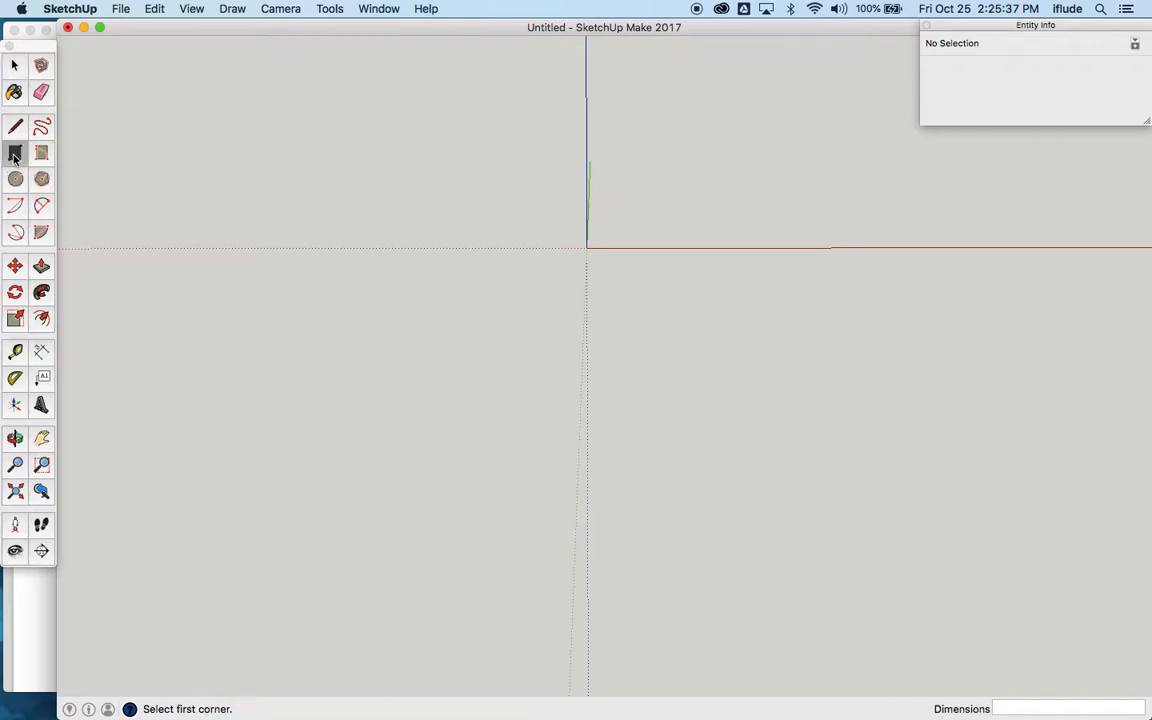
click(587, 247)
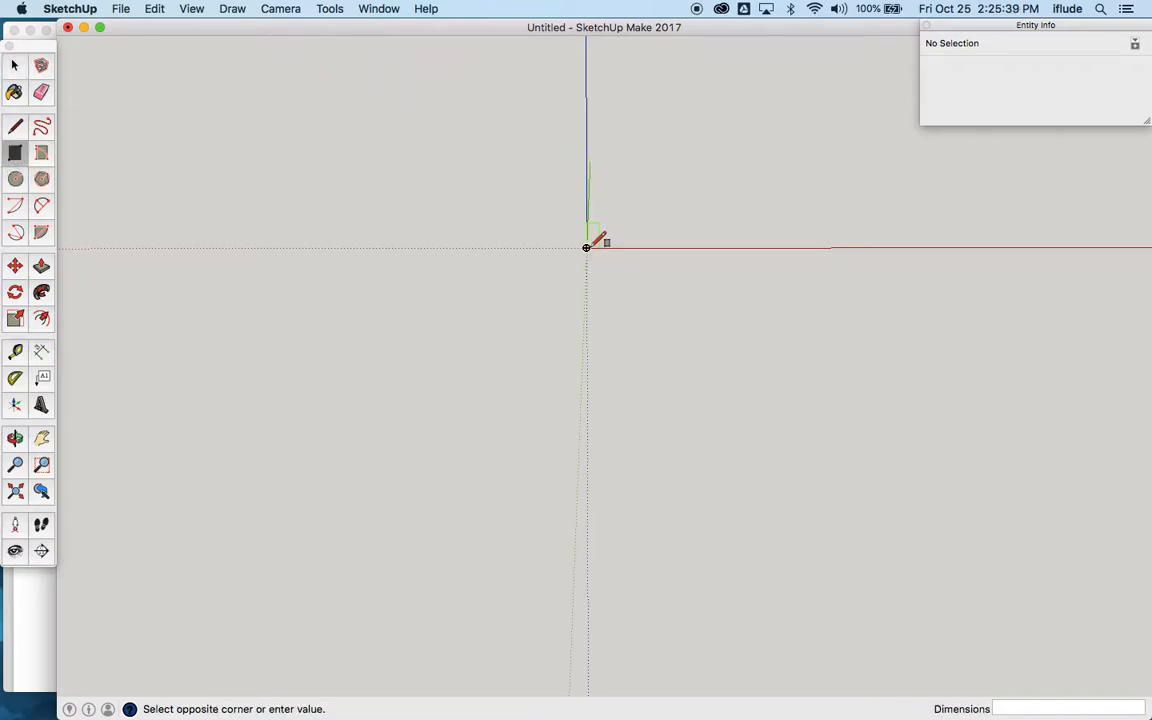
click(679, 72)
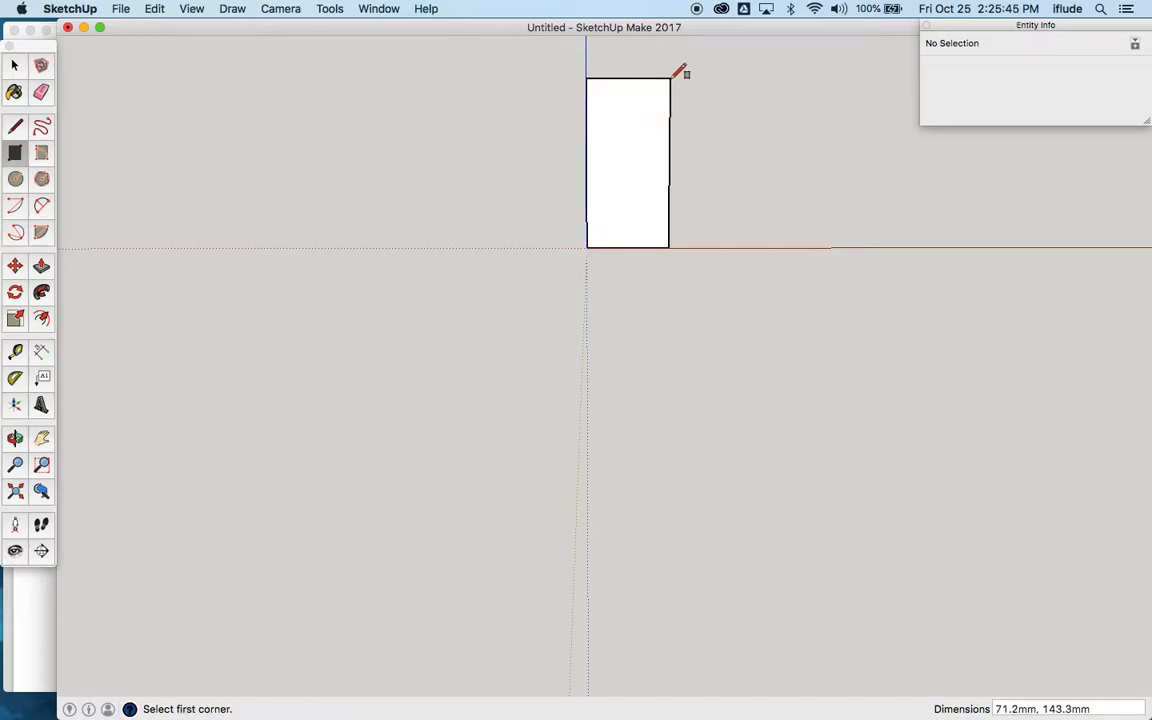
key(super+Tab)
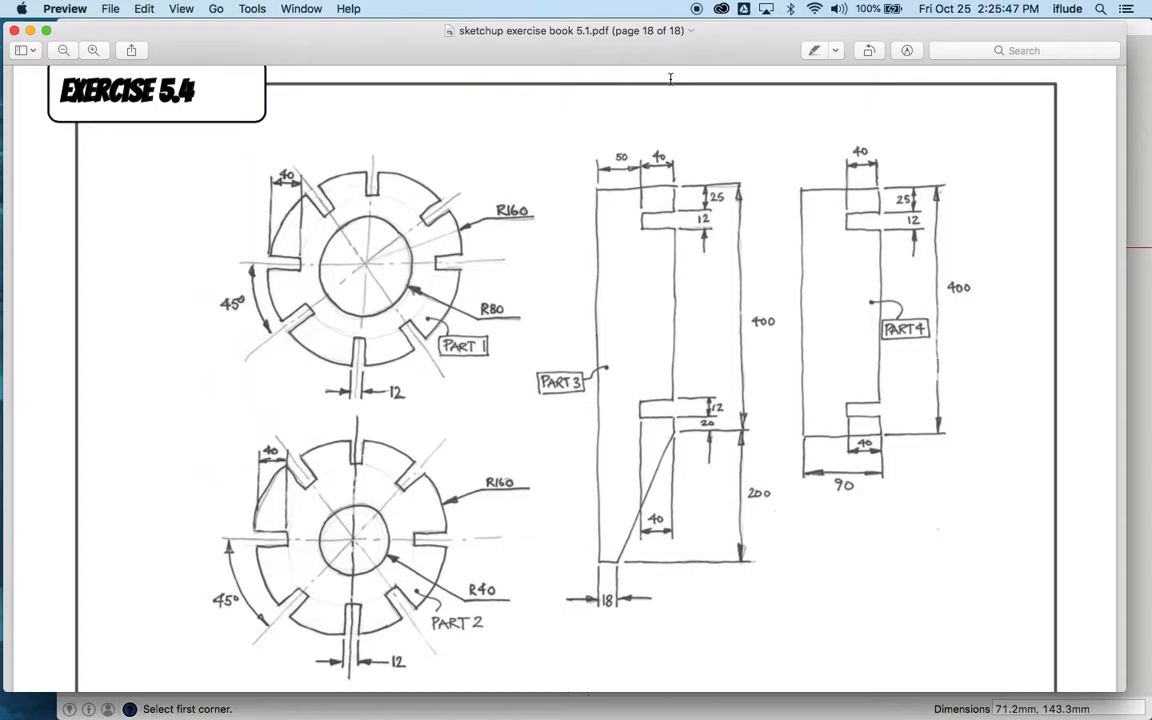
key(super+Tab)
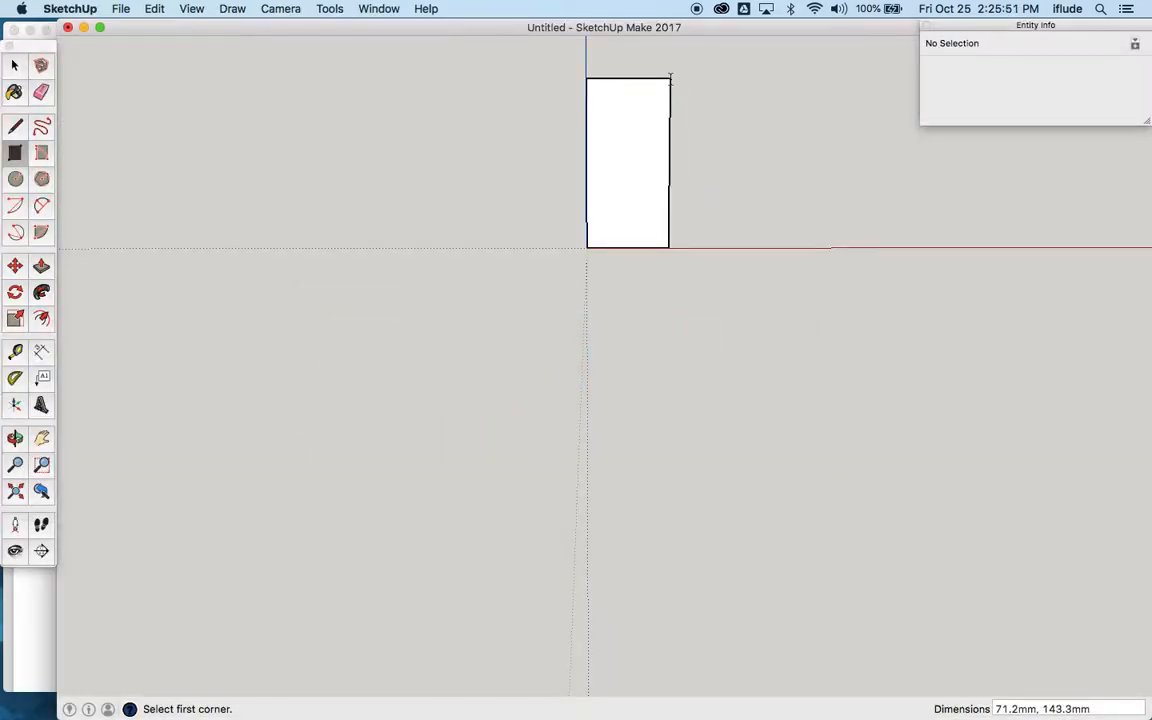
text(90,400)
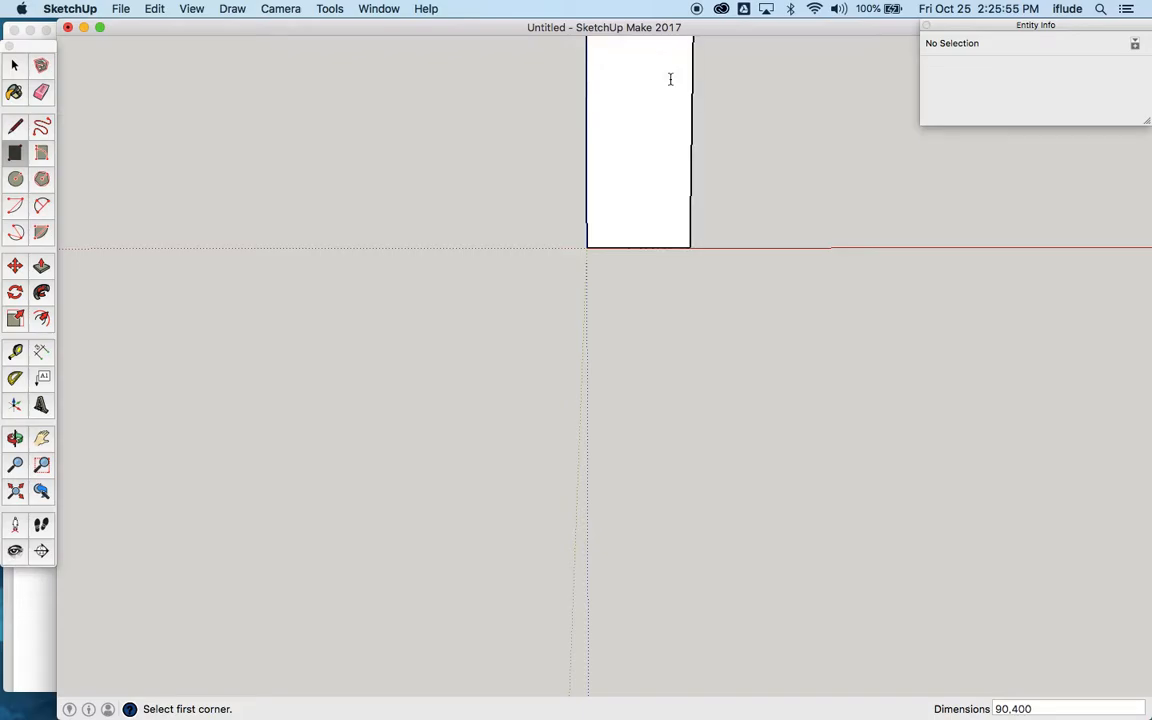
Step: Check the slot dimensions in the exercise drawing and place a guide line 25 mm below the rectangle's top edge
click(41, 438)
drag(440, 342, 417, 622)
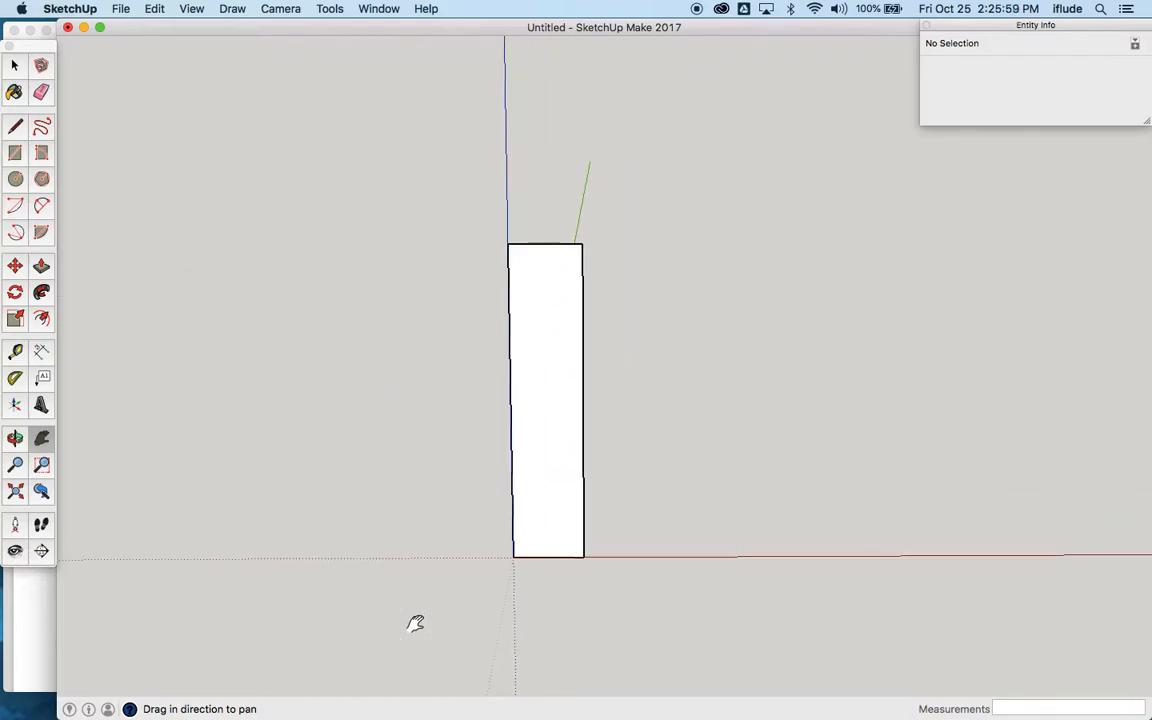
scroll(471, 529, up, 5)
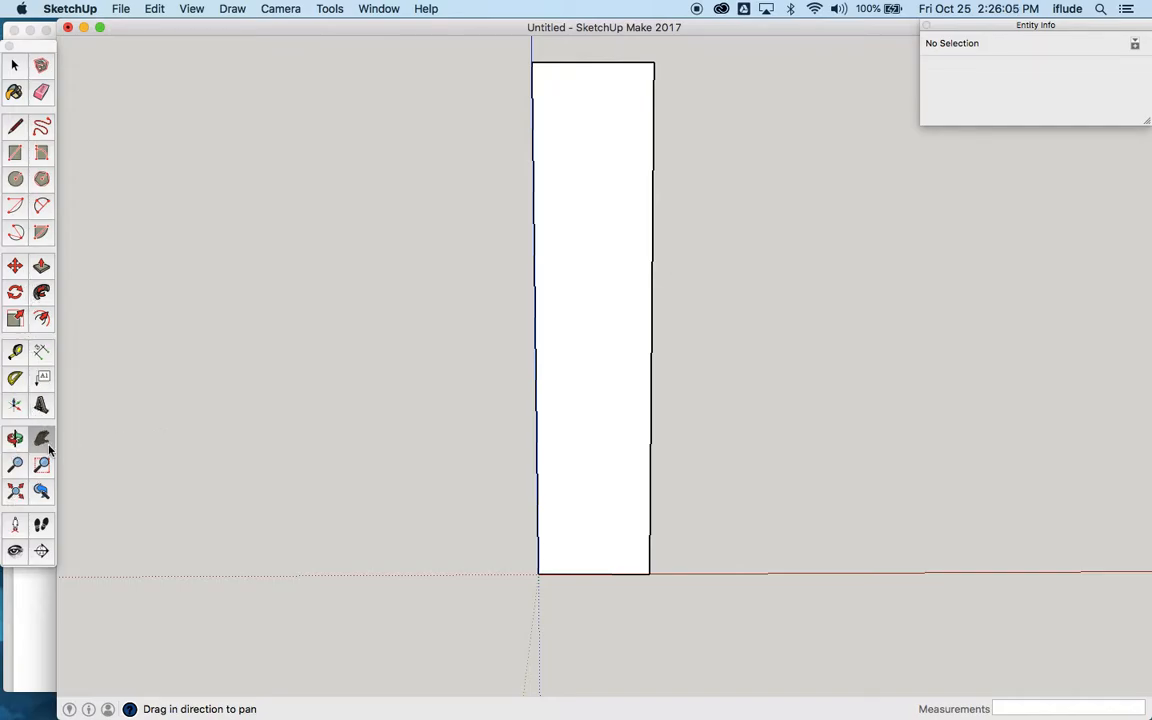
click(15, 438)
drag(468, 360, 527, 451)
key(super+Tab)
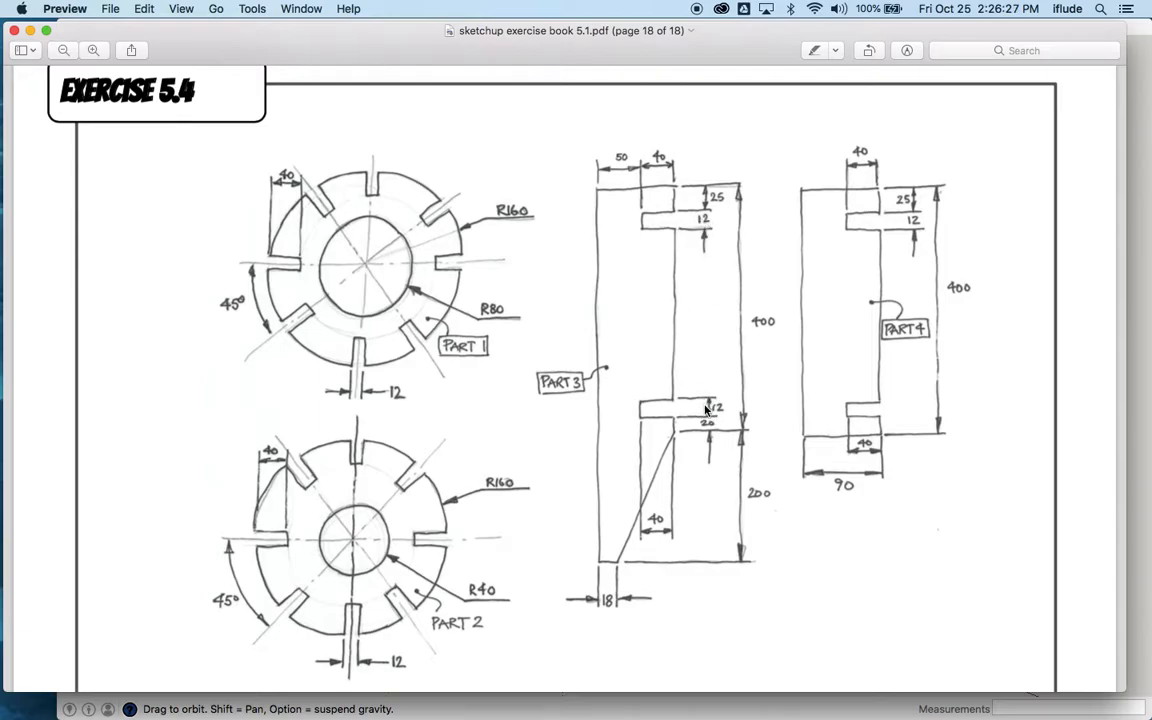
key(super+Tab)
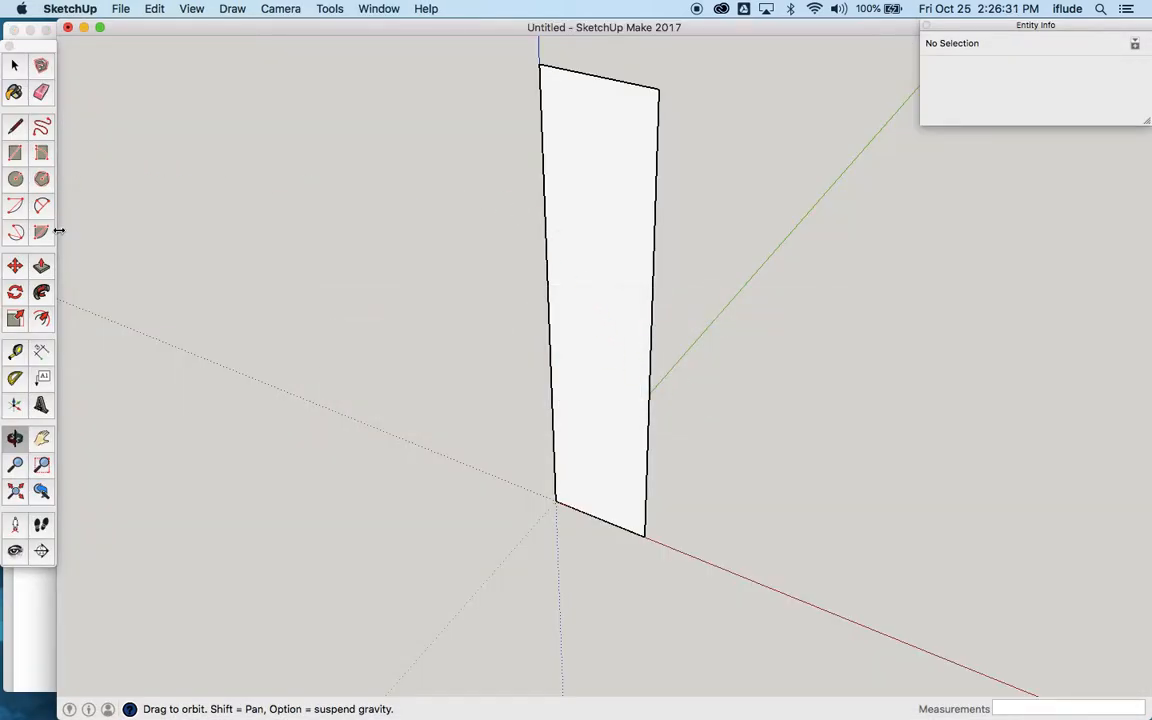
click(15, 351)
click(627, 82)
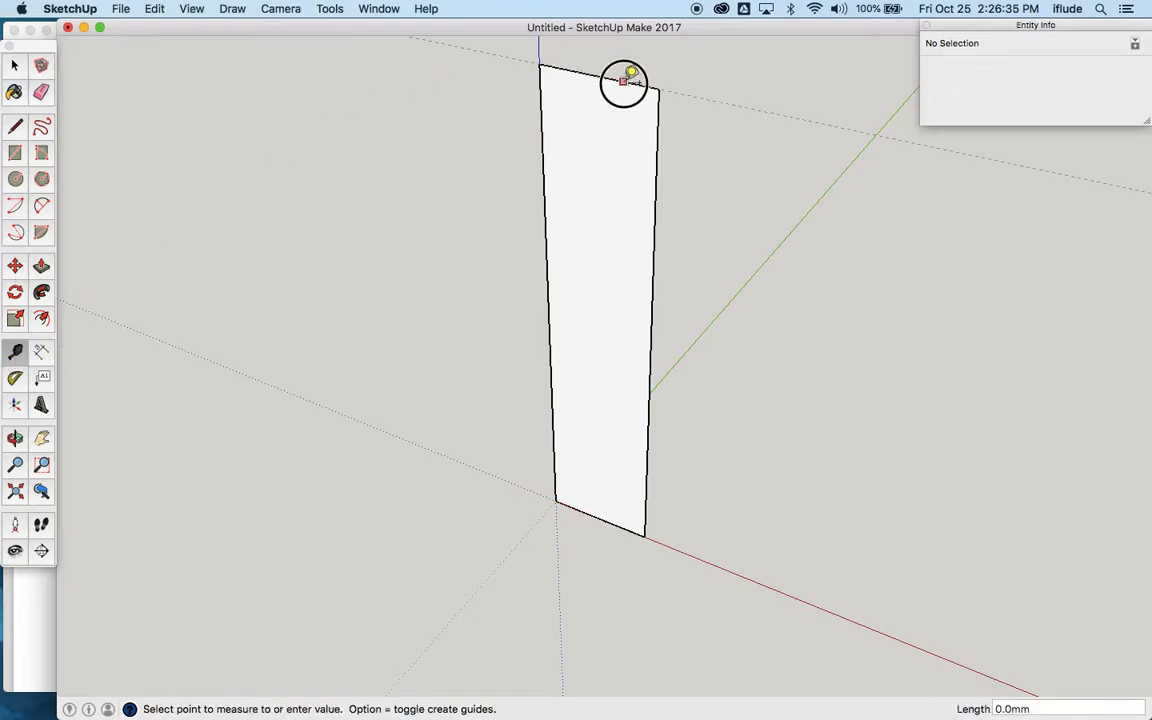
click(633, 112)
text(25)
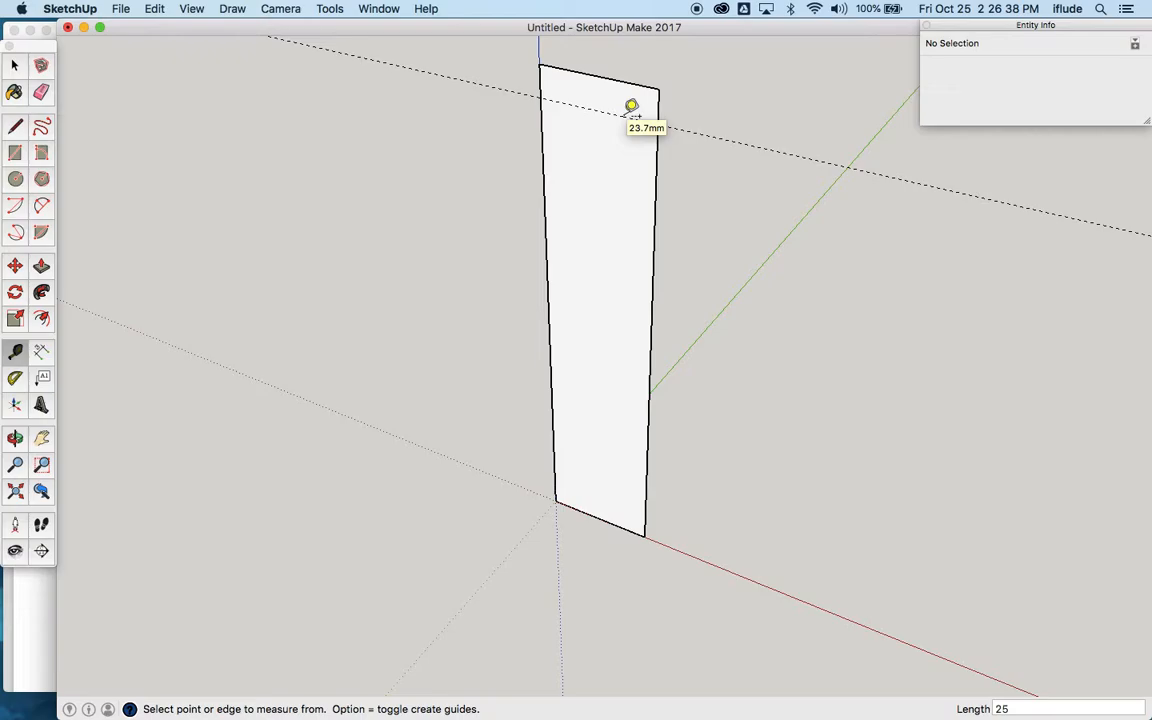
key(Return)
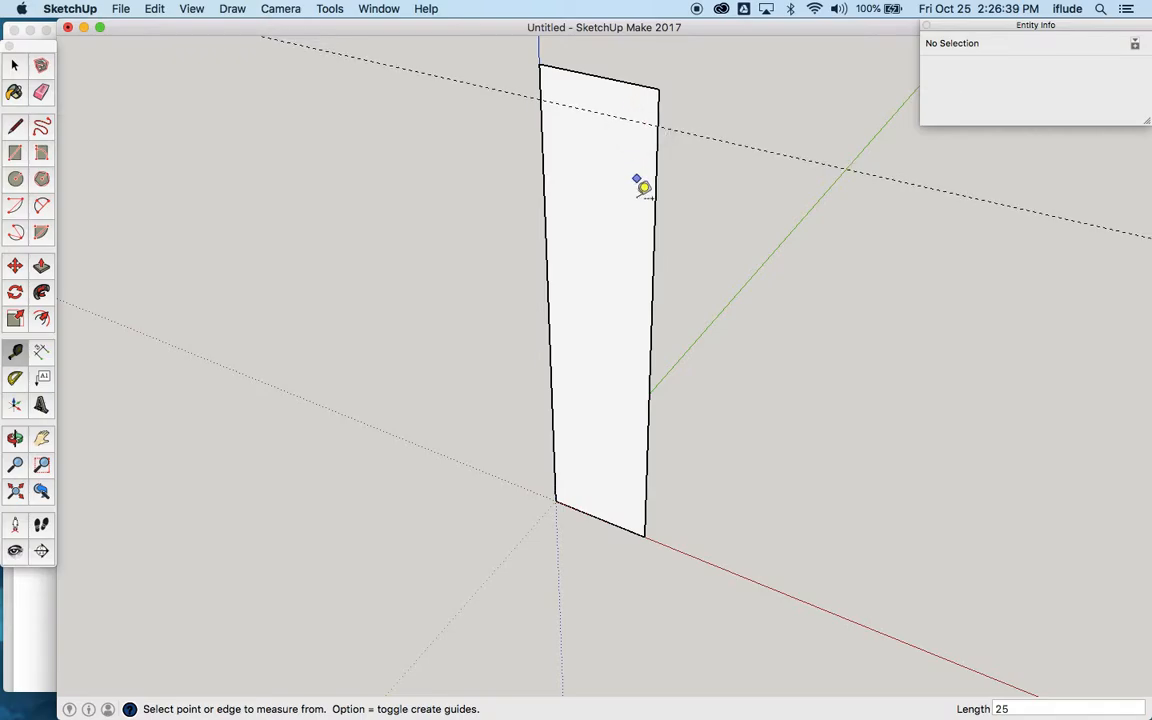
Step: Add a guide line 12 mm below the first guide and a vertical guide 40 mm in from the rectangle's right edge
click(629, 119)
click(637, 148)
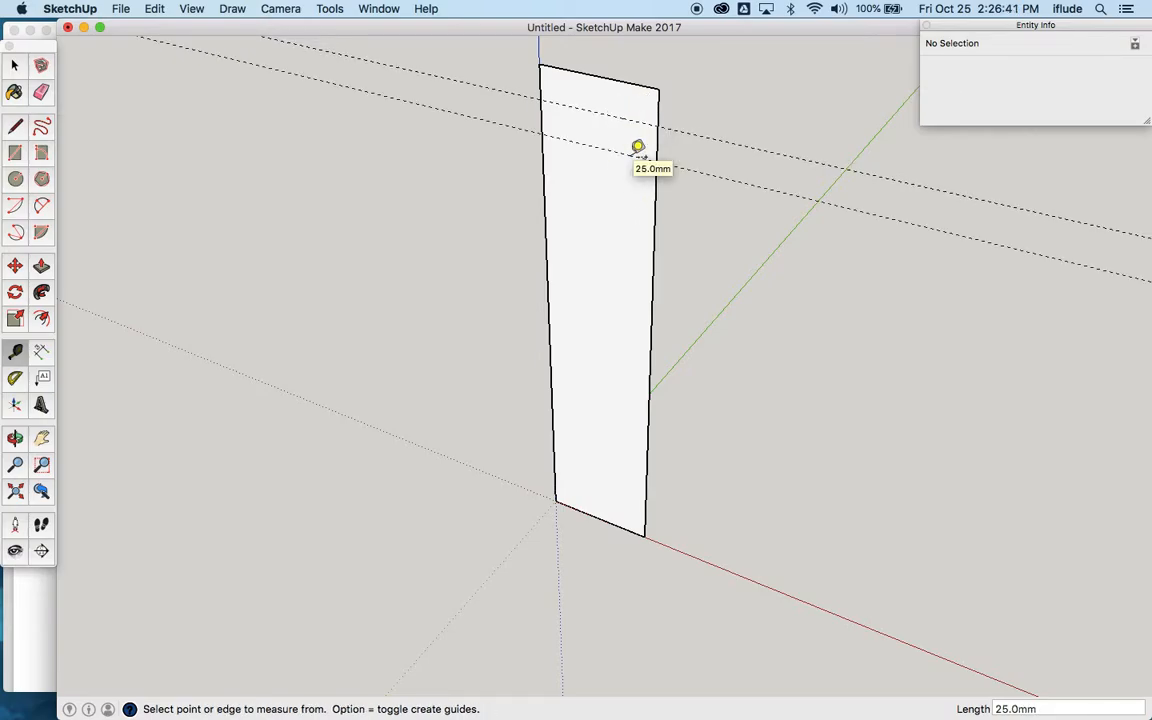
text(12)
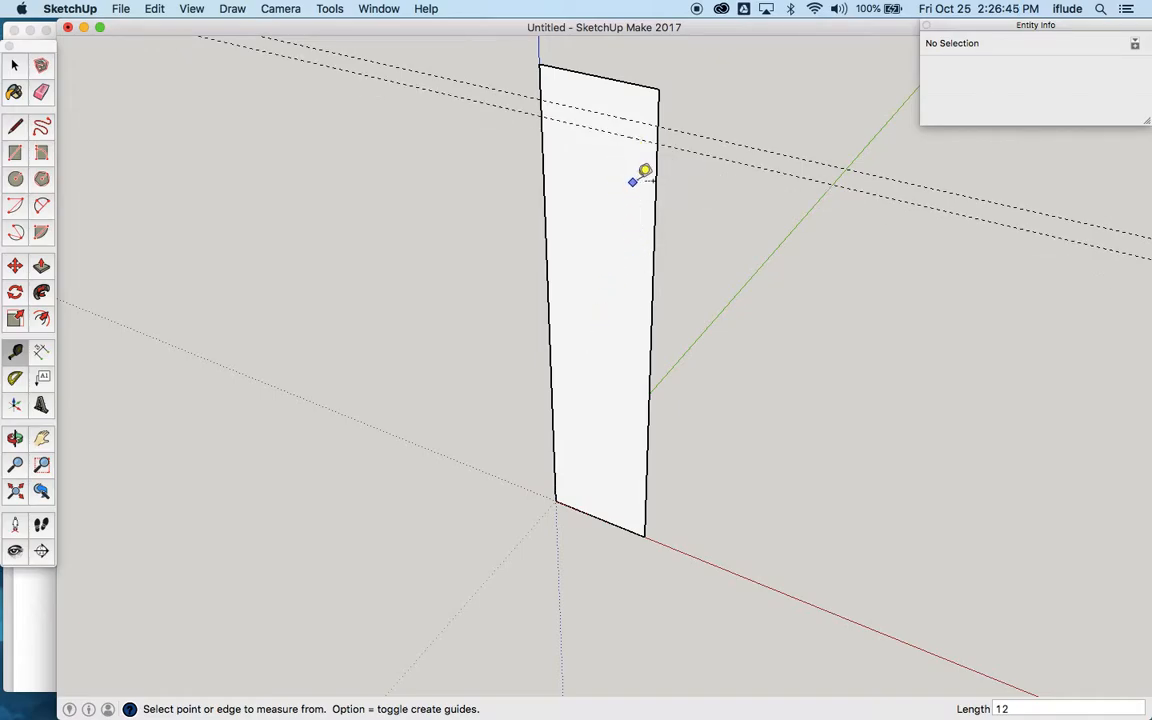
click(660, 183)
click(607, 180)
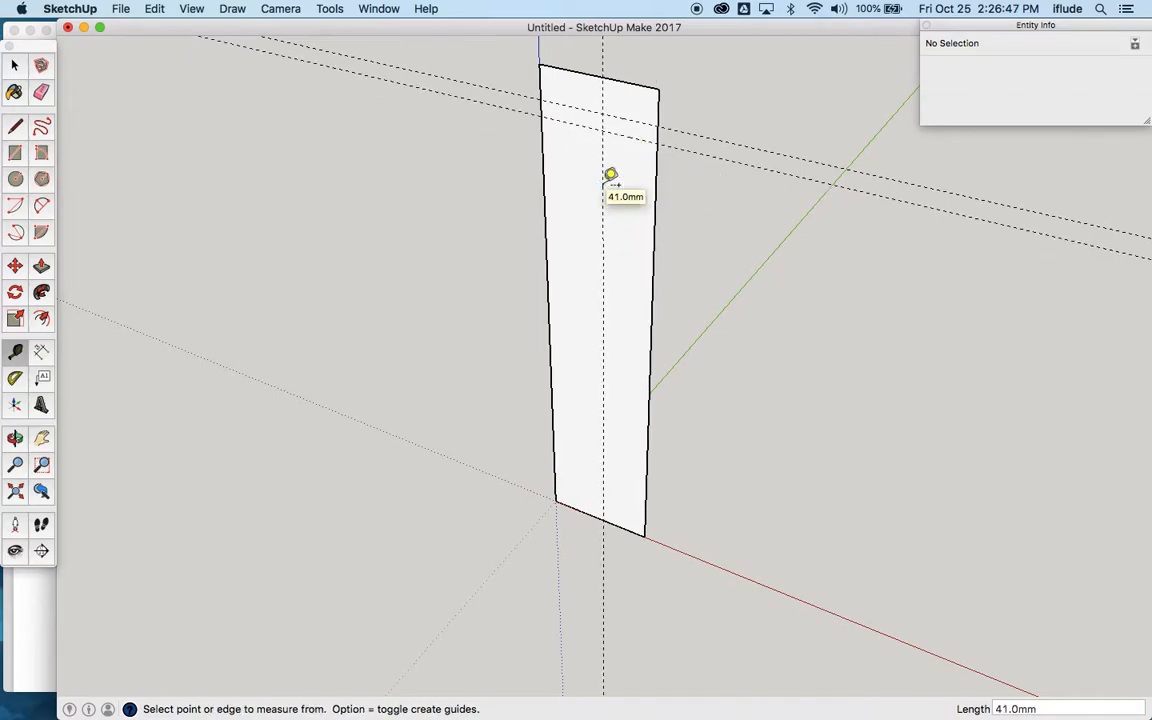
text(40)
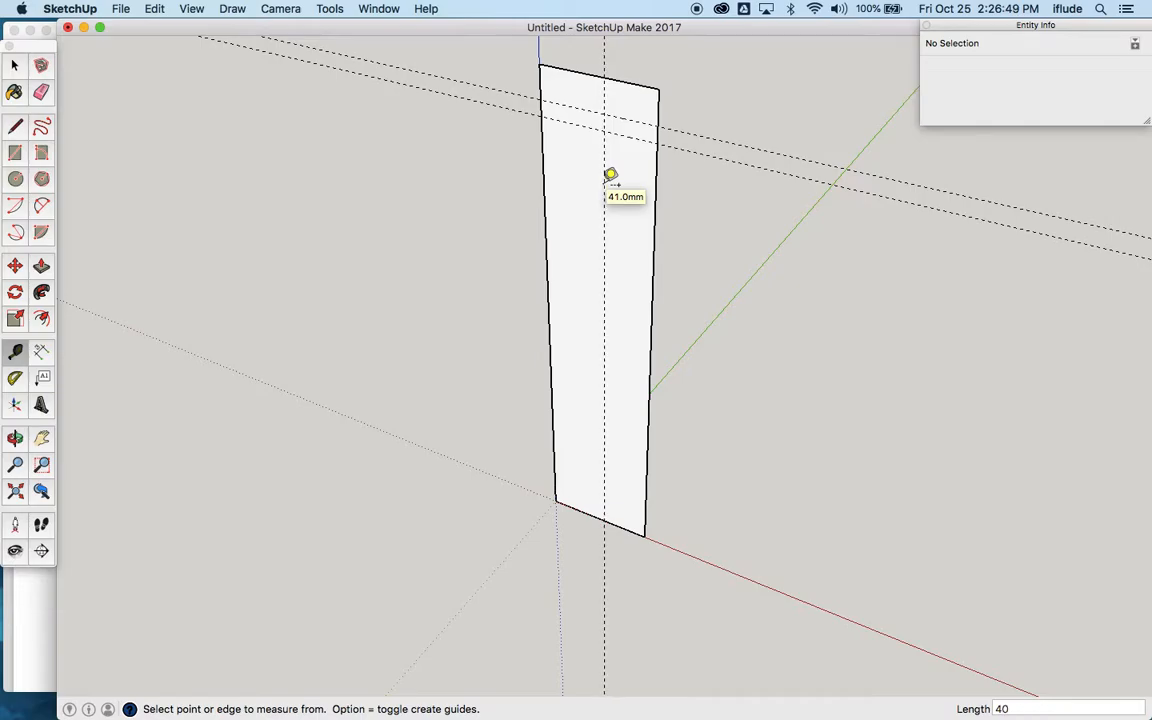
Step: Add a guide line 20 mm above the rectangle's bottom edge and another guide 12 mm above that one
click(621, 524)
click(624, 502)
text(20)
key(Return)
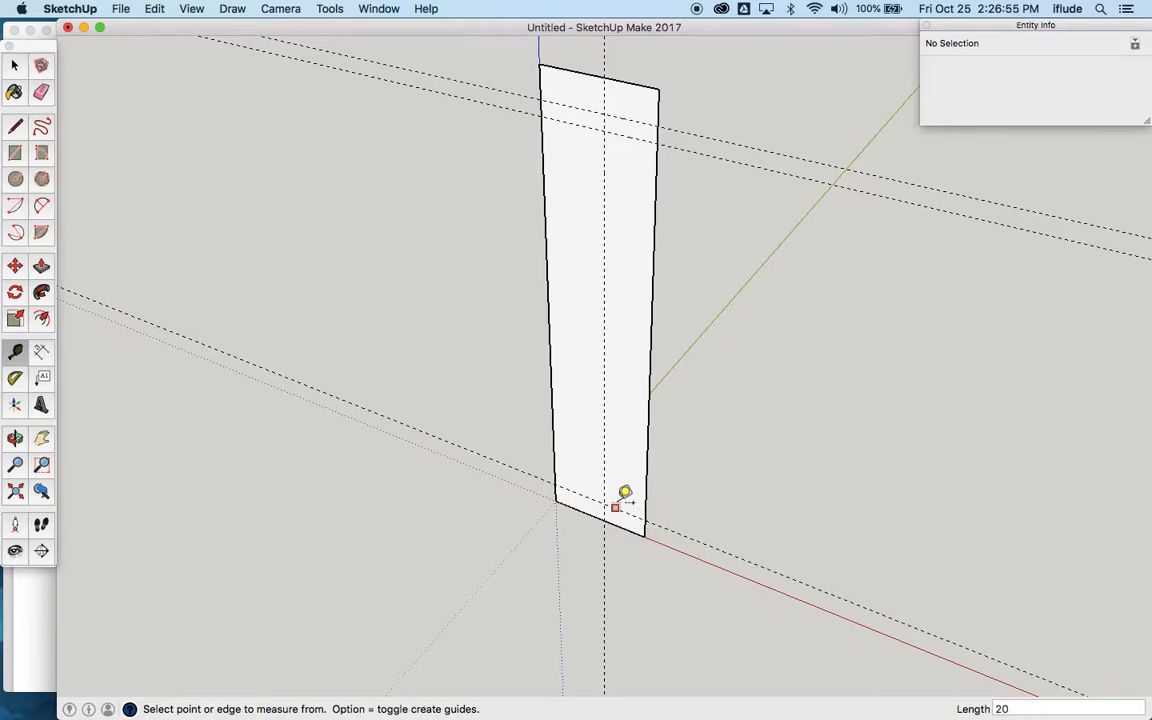
click(620, 492)
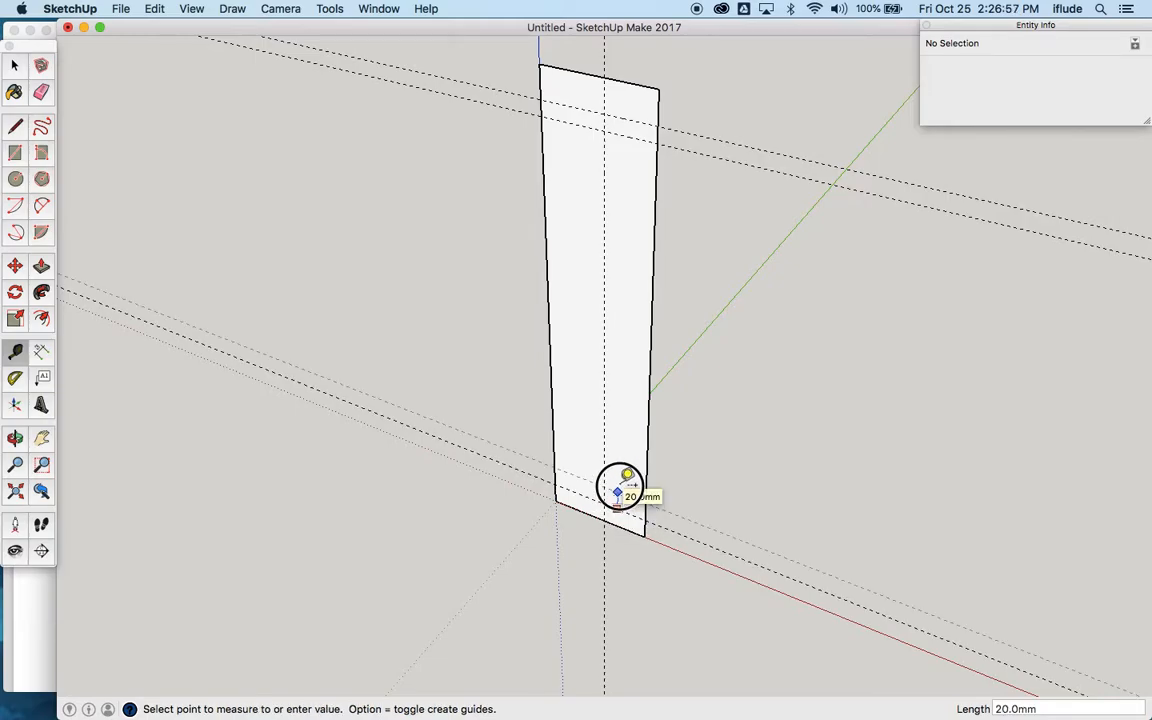
click(620, 487)
text(12)
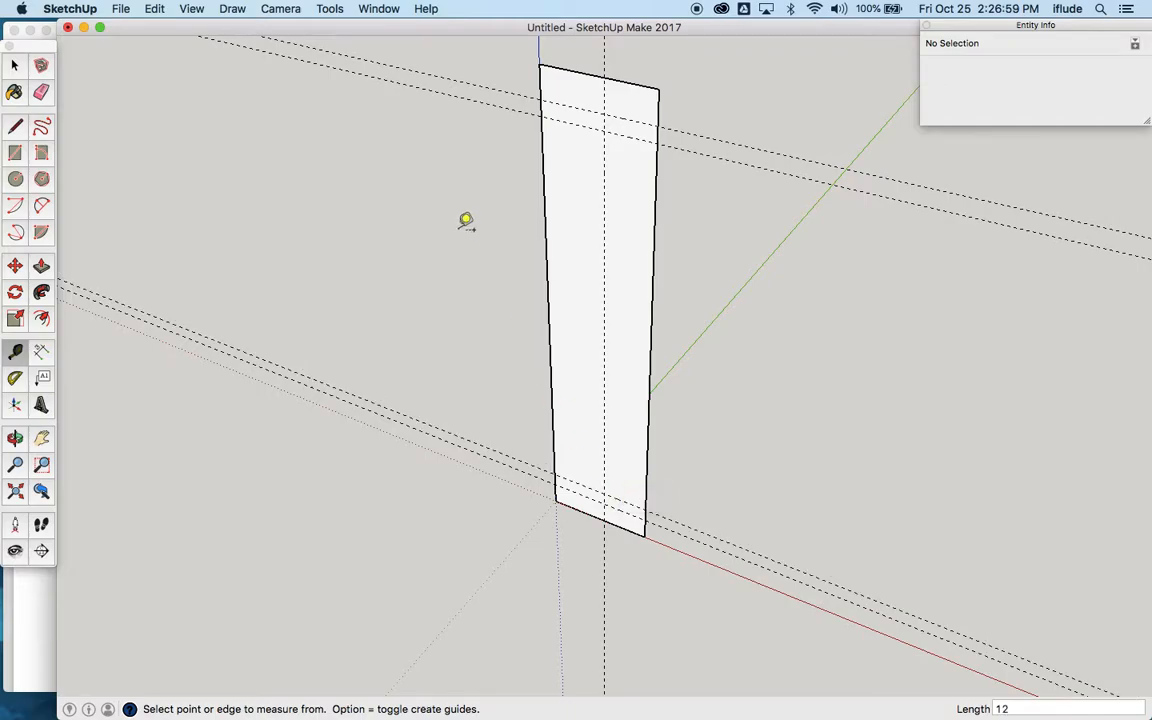
Step: Outline the upper slot with lines along the guides, from the rectangle's right edge 40 mm inward and back, 12 mm high
click(16, 125)
click(659, 122)
click(604, 114)
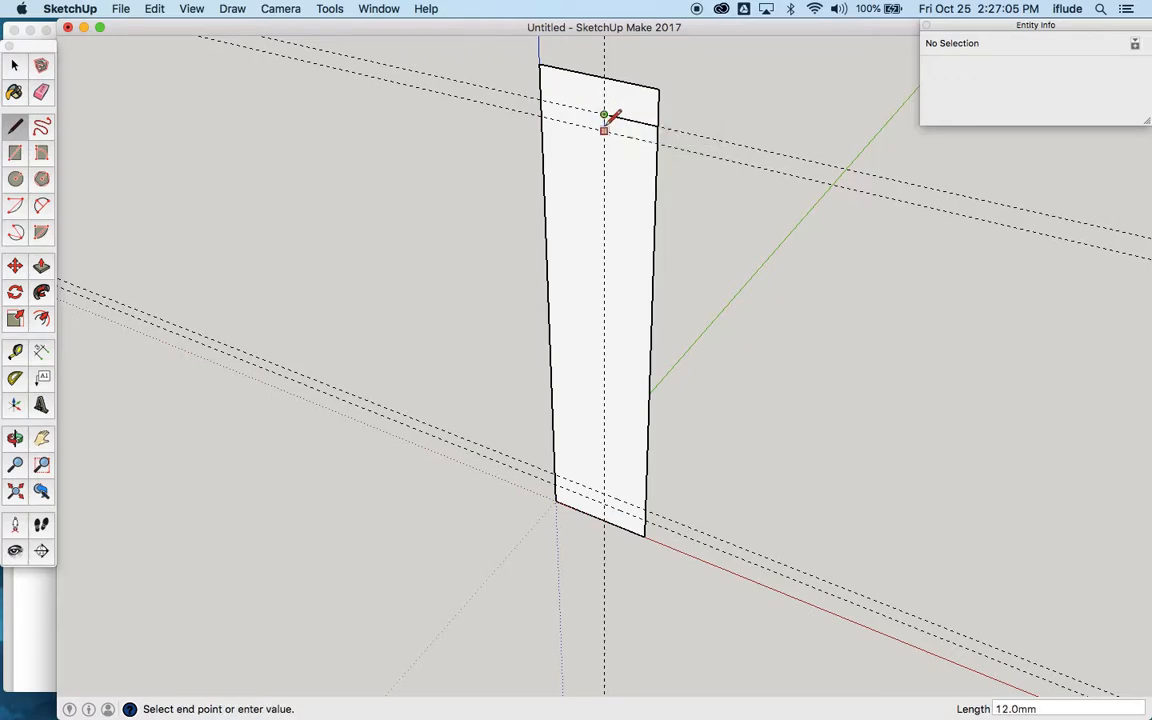
click(604, 130)
click(657, 140)
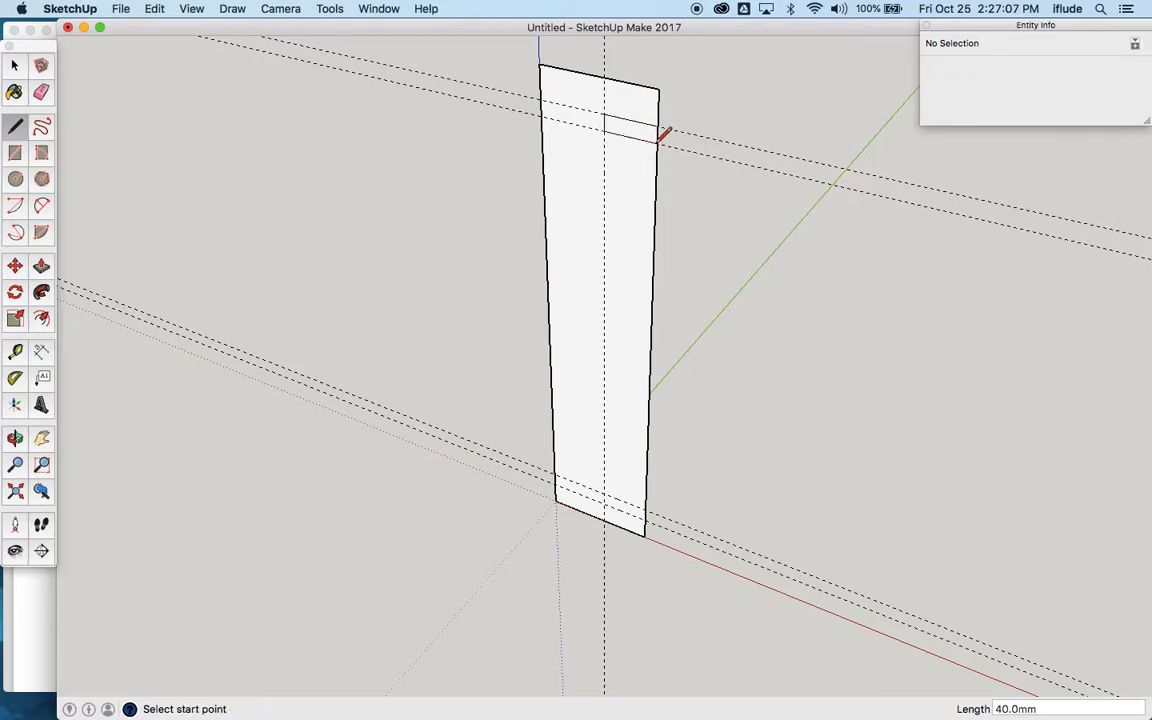
Step: Outline the lower slot with lines along the guides, 40 mm deep from the right edge and 12 mm high
scroll(648, 522, up, 4)
scroll(641, 526, up, 2)
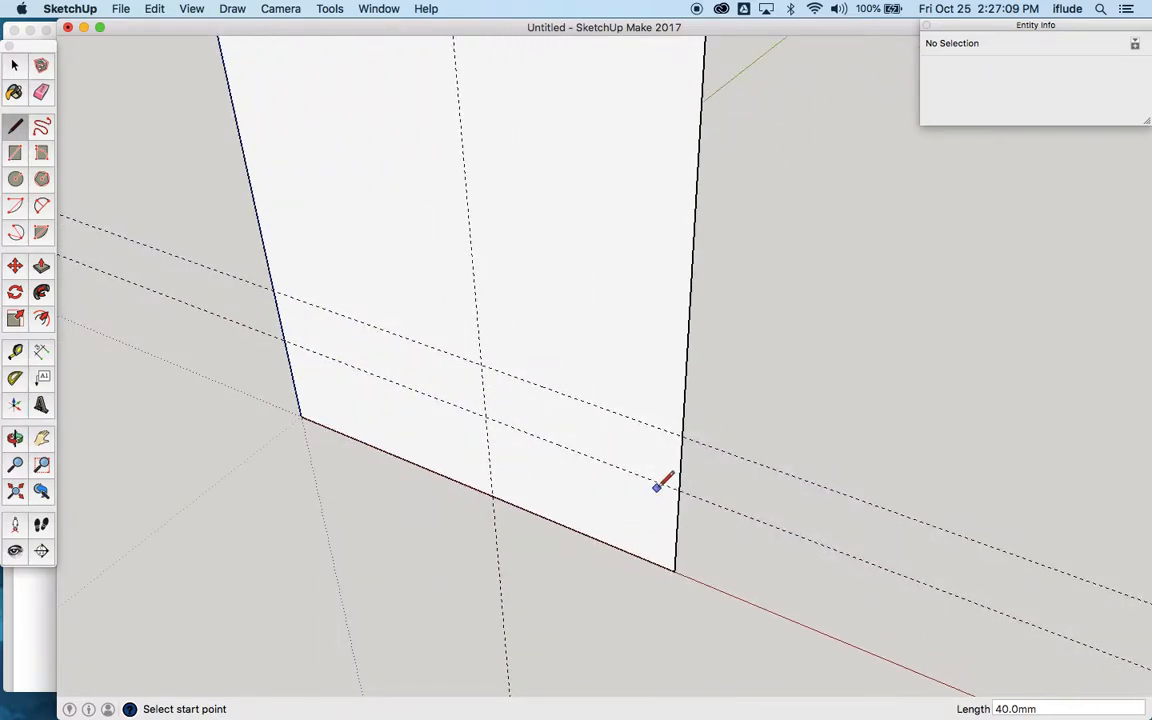
click(683, 434)
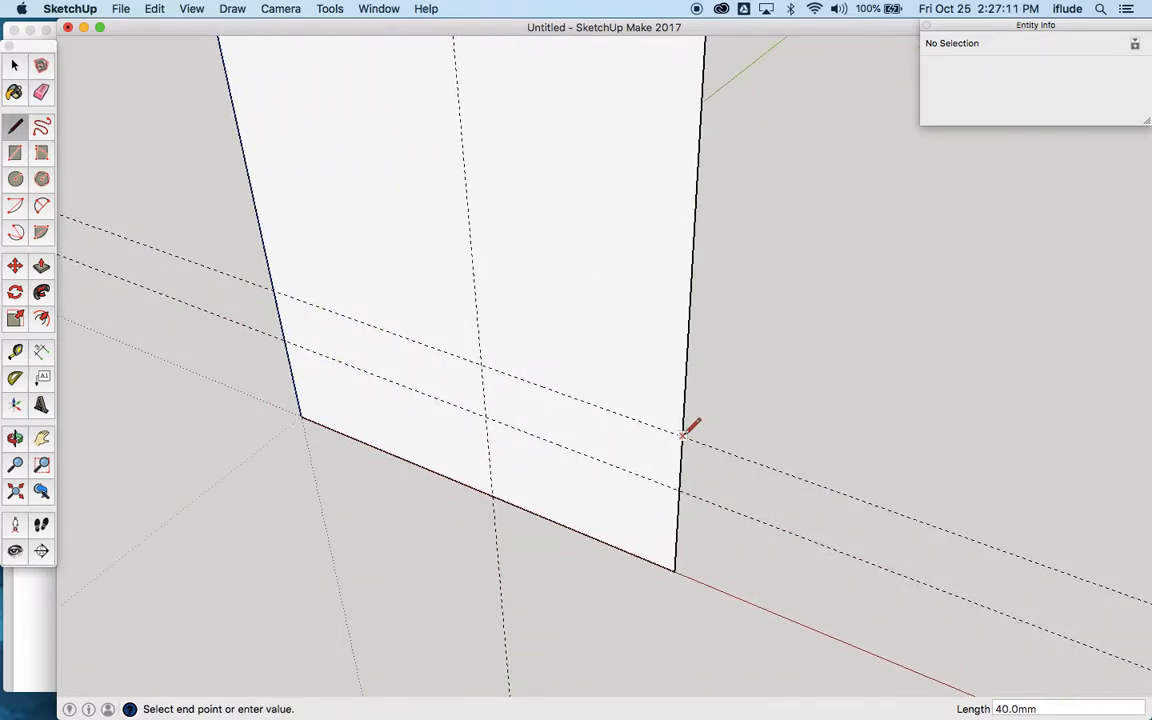
click(481, 363)
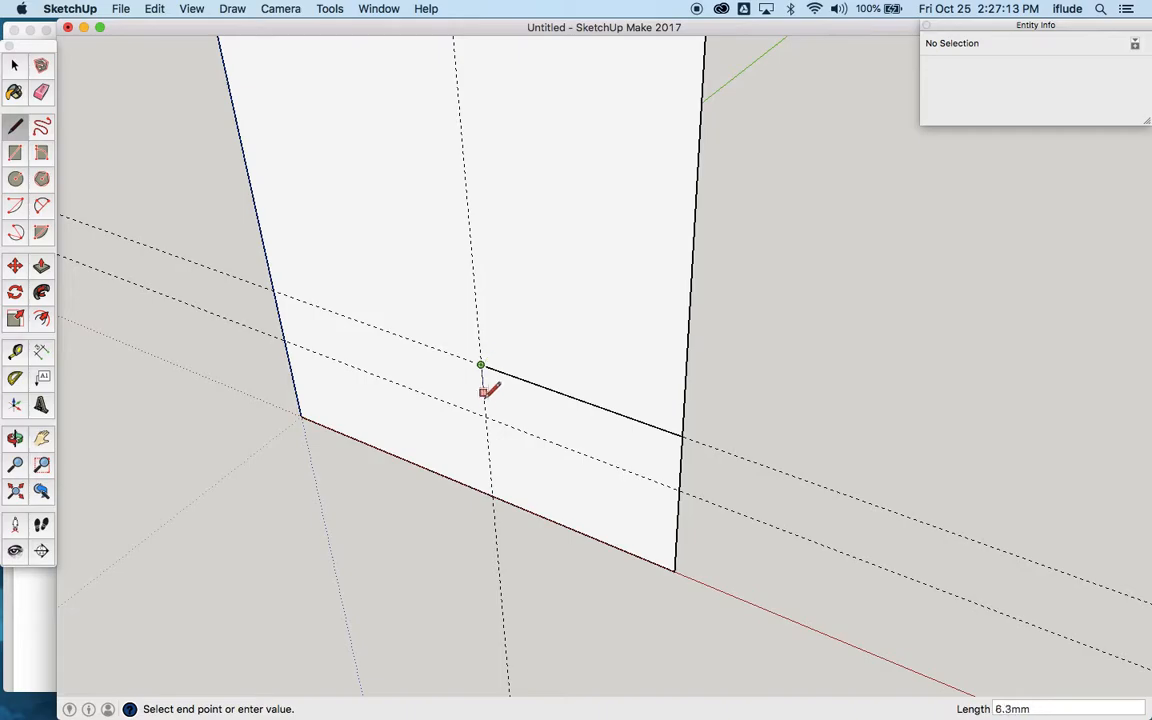
click(484, 416)
click(680, 489)
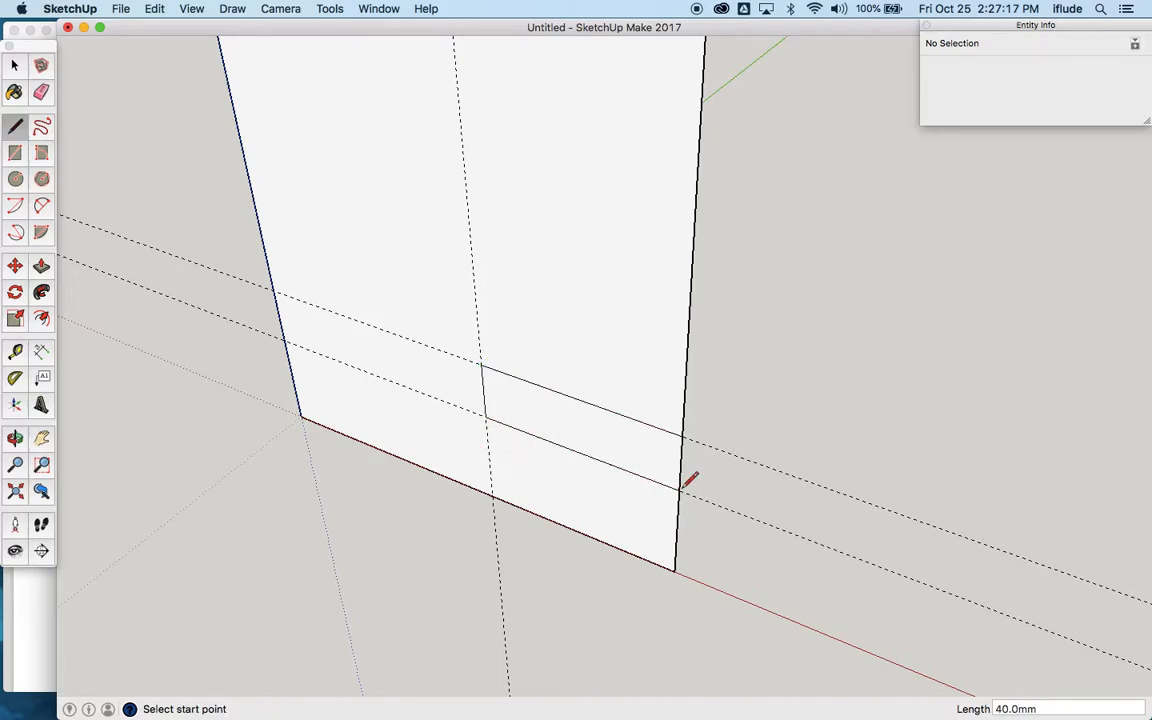
Step: Delete the lower and upper slot faces together with their edge segments on the rectangle's right side
click(14, 66)
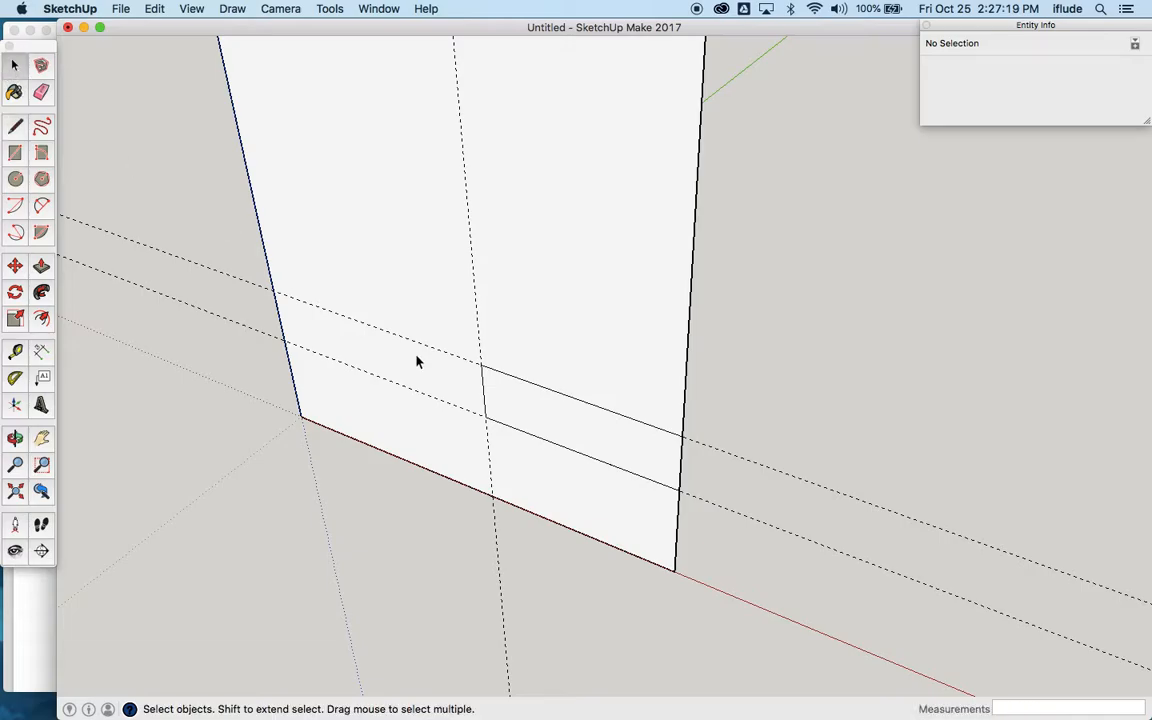
double_click(668, 473)
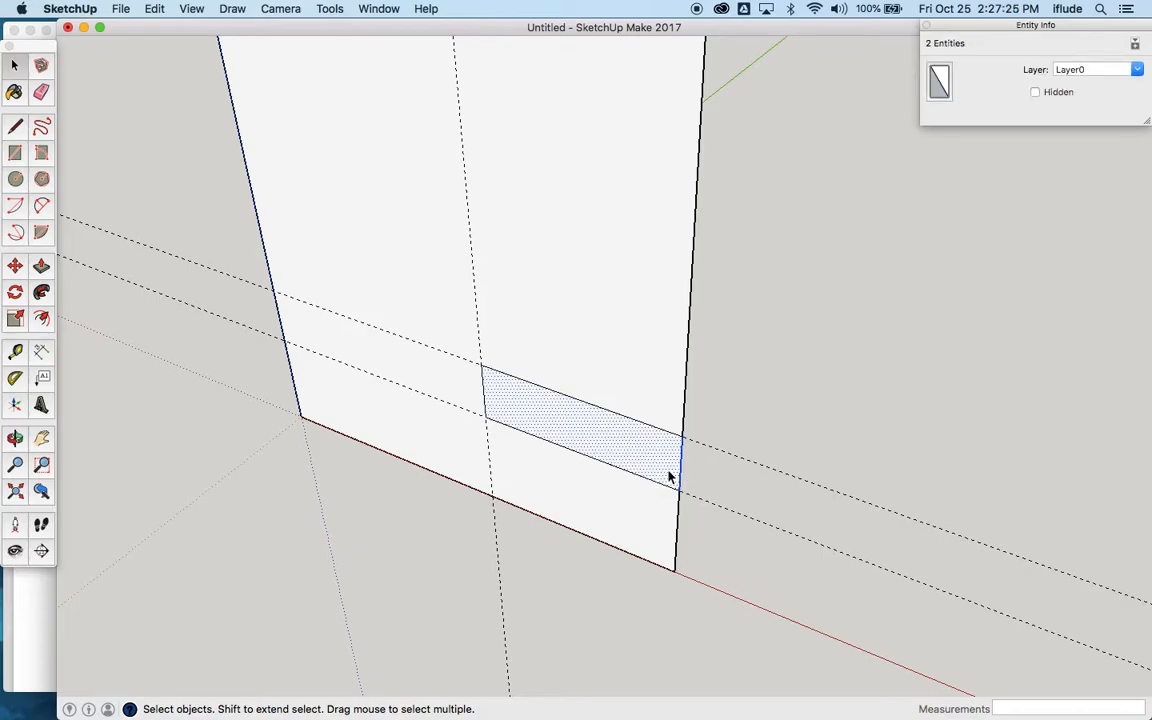
key(Delete)
scroll(668, 477, down, 8)
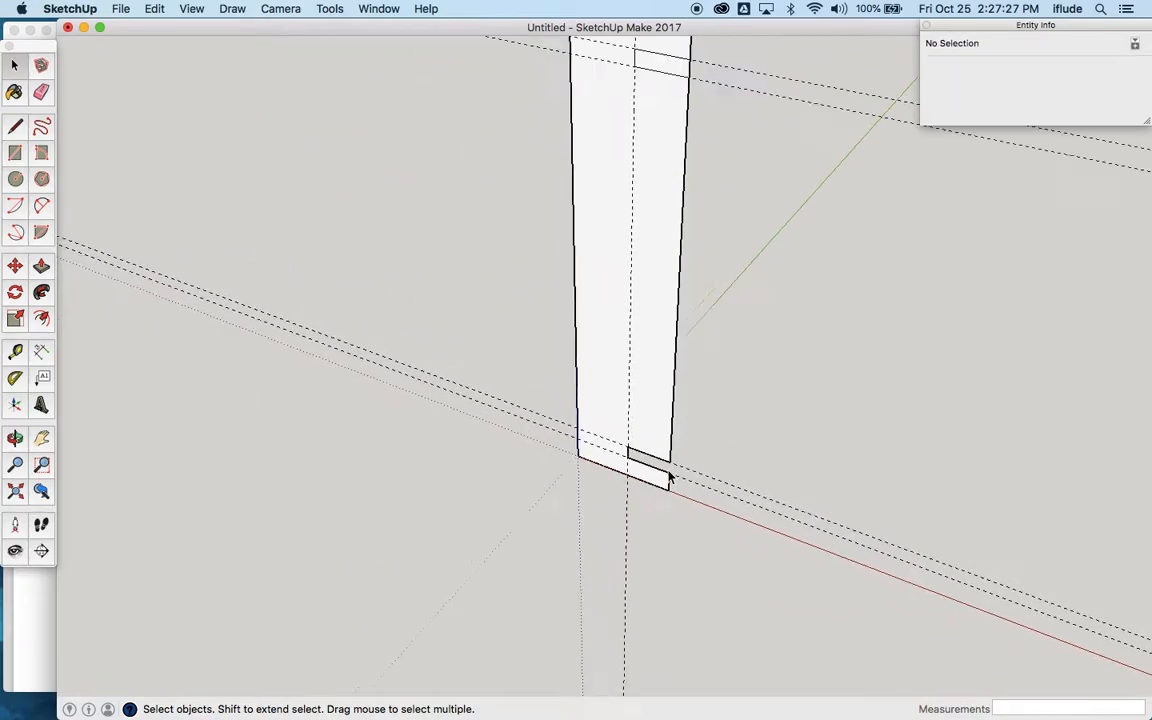
scroll(683, 156, up, 10)
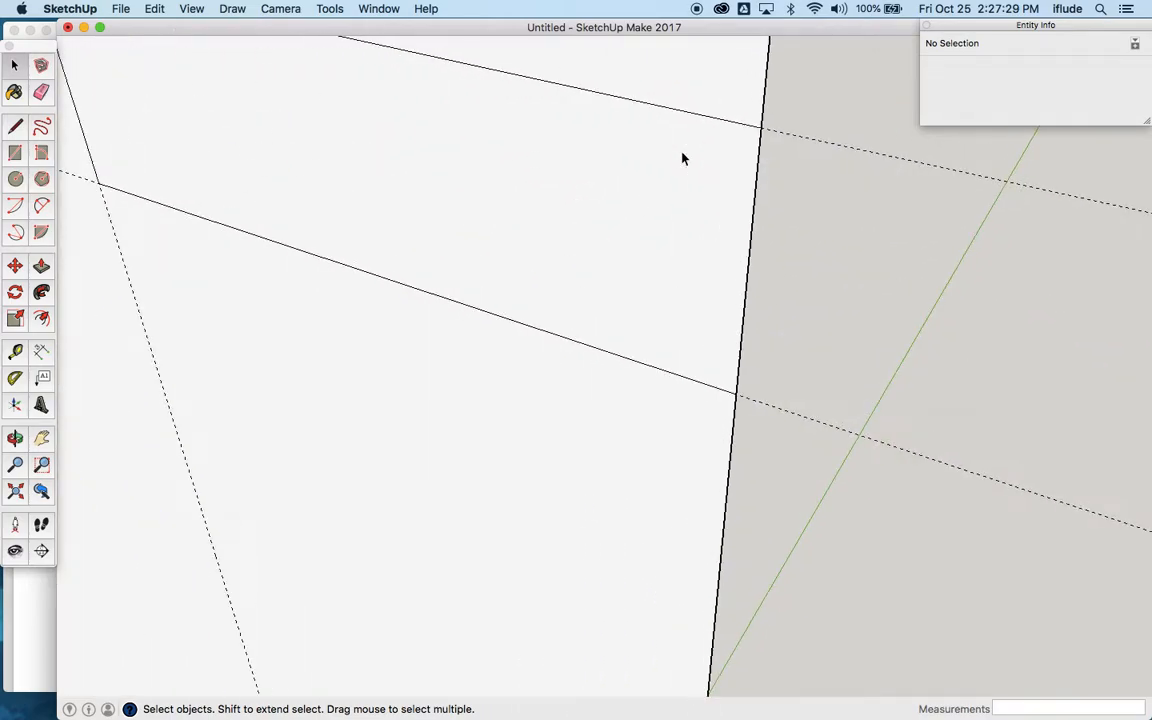
drag(791, 198, 736, 243)
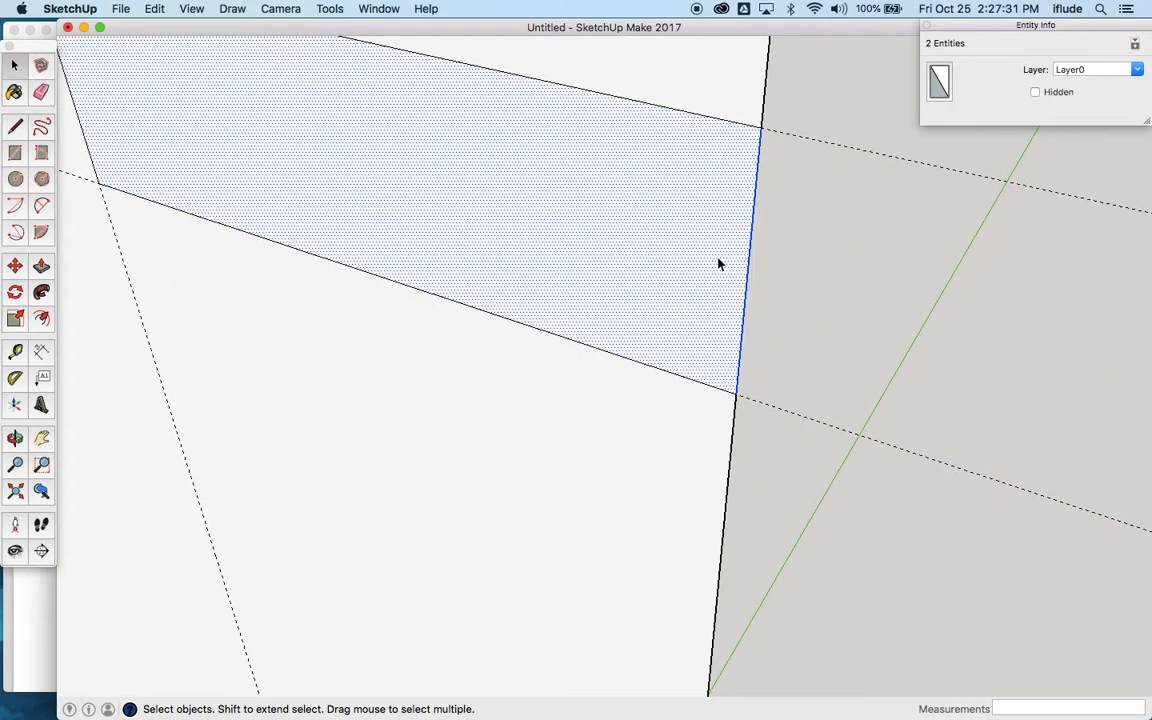
key(Delete)
scroll(718, 264, down, 5)
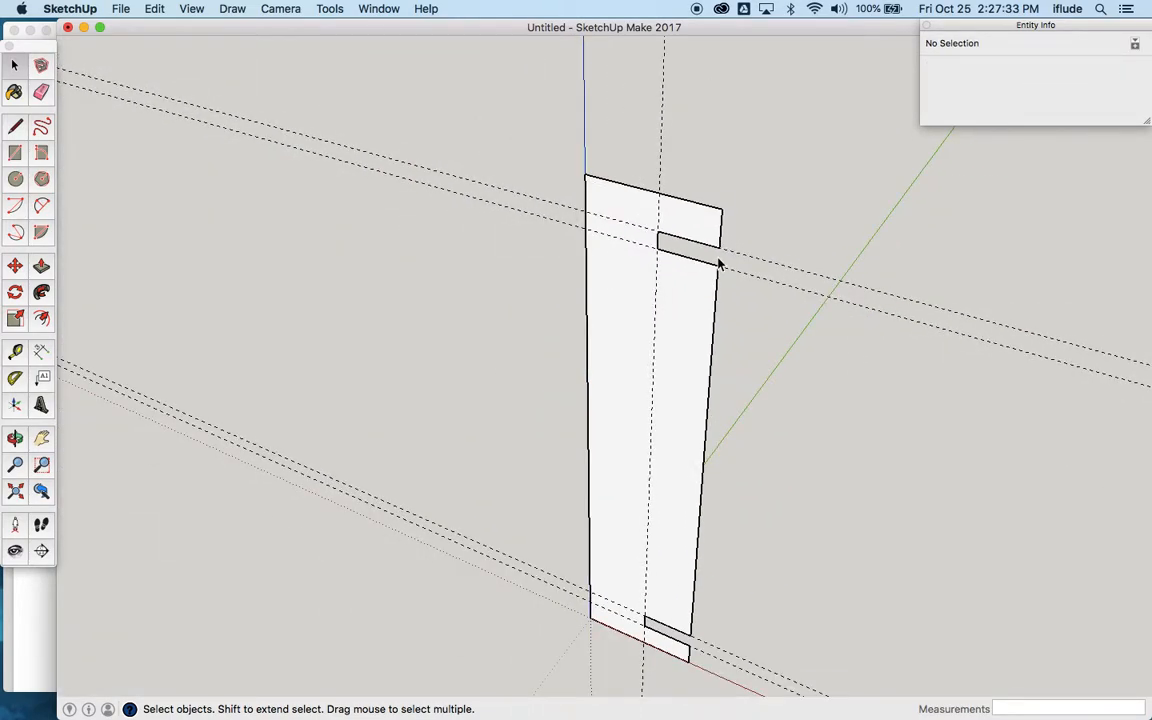
Step: Check the exercise drawing and extrude the slotted Part 4 face to a thickness of 12 mm with Push/Pull
click(41, 438)
drag(340, 385, 226, 362)
drag(437, 390, 391, 393)
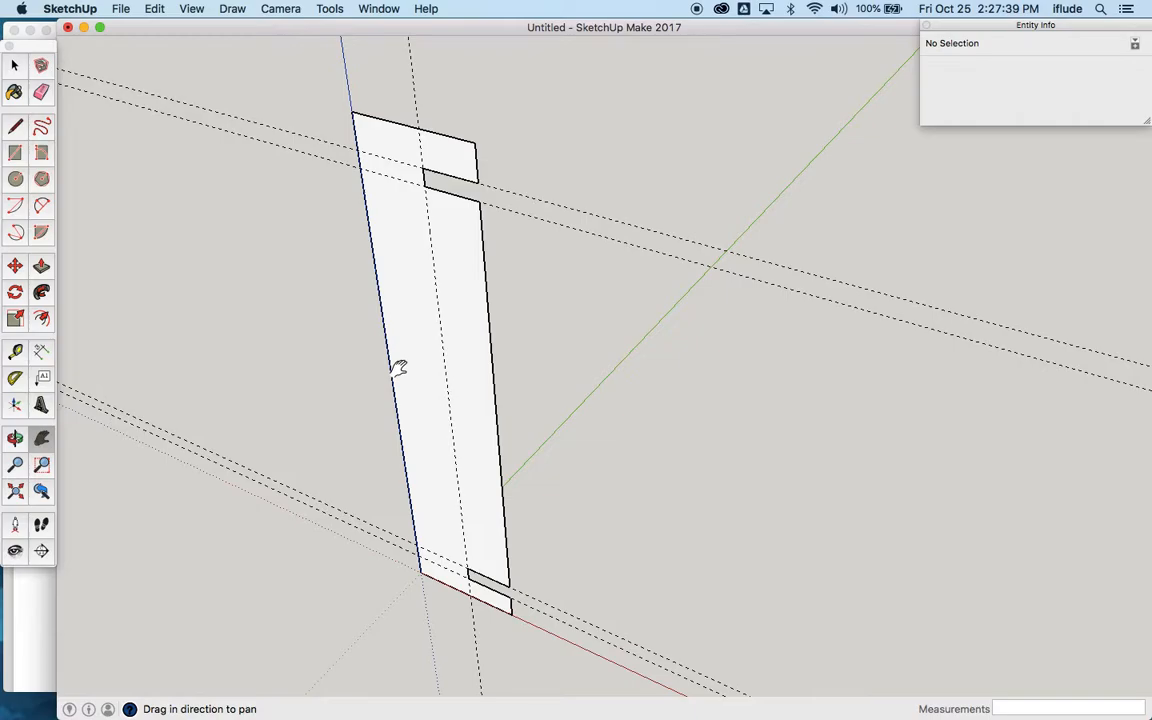
key(super+Tab)
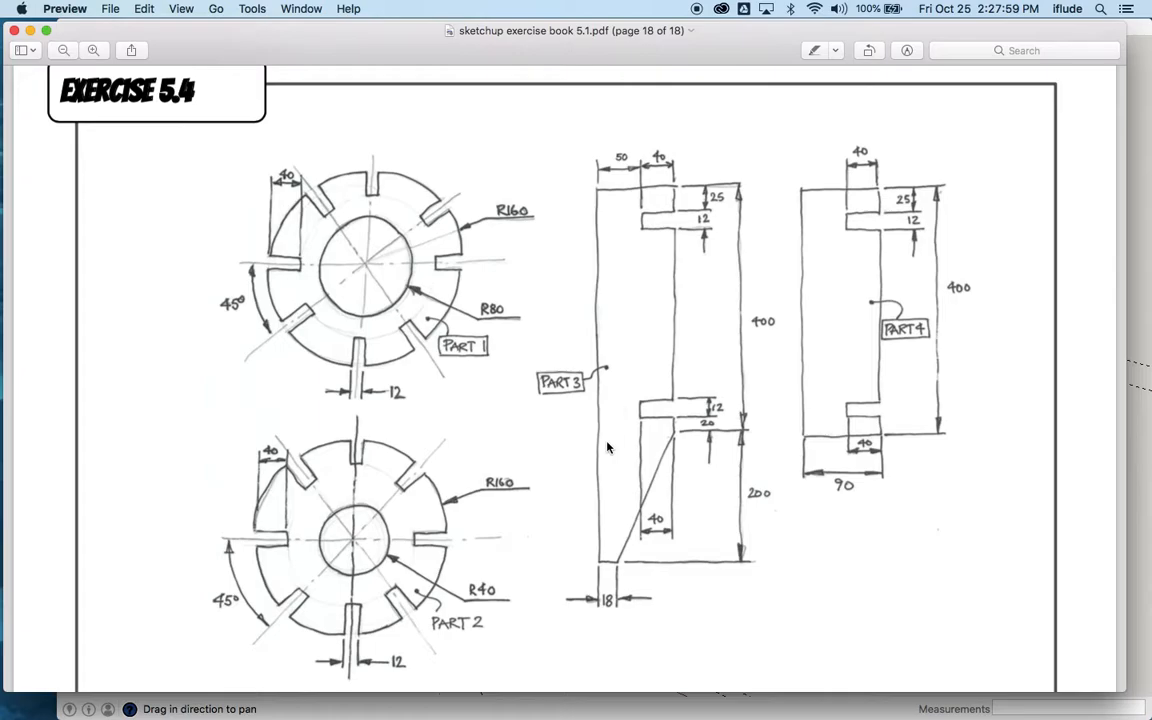
key(super+Tab)
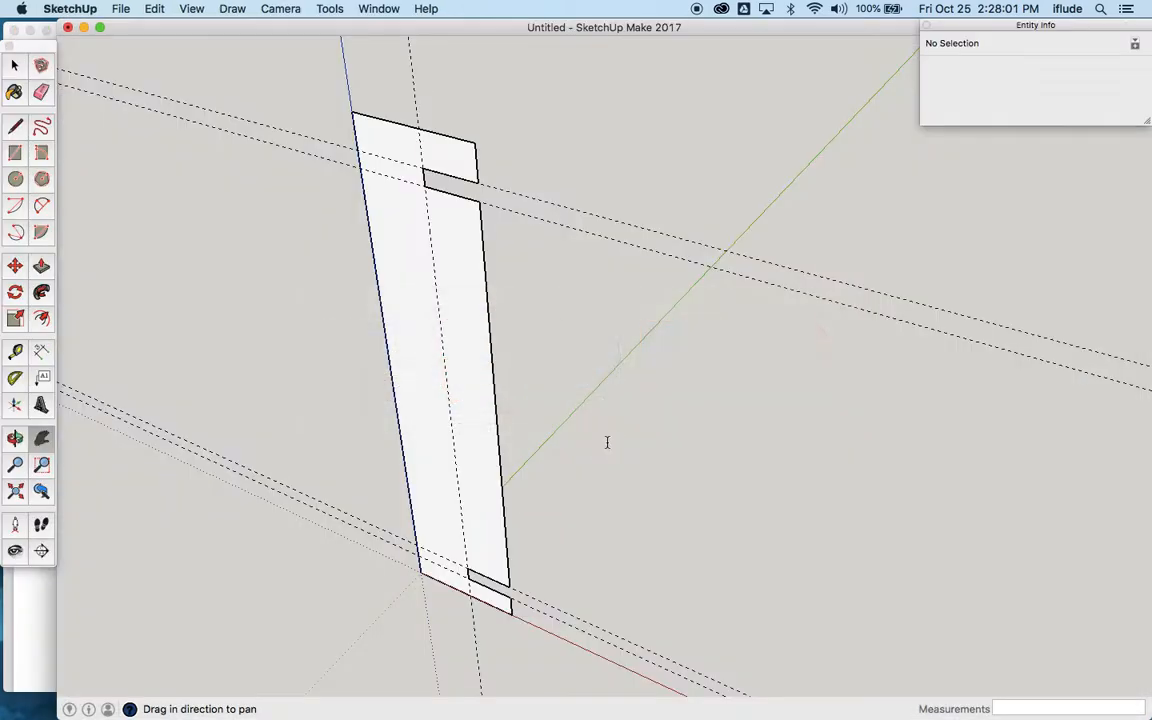
click(42, 269)
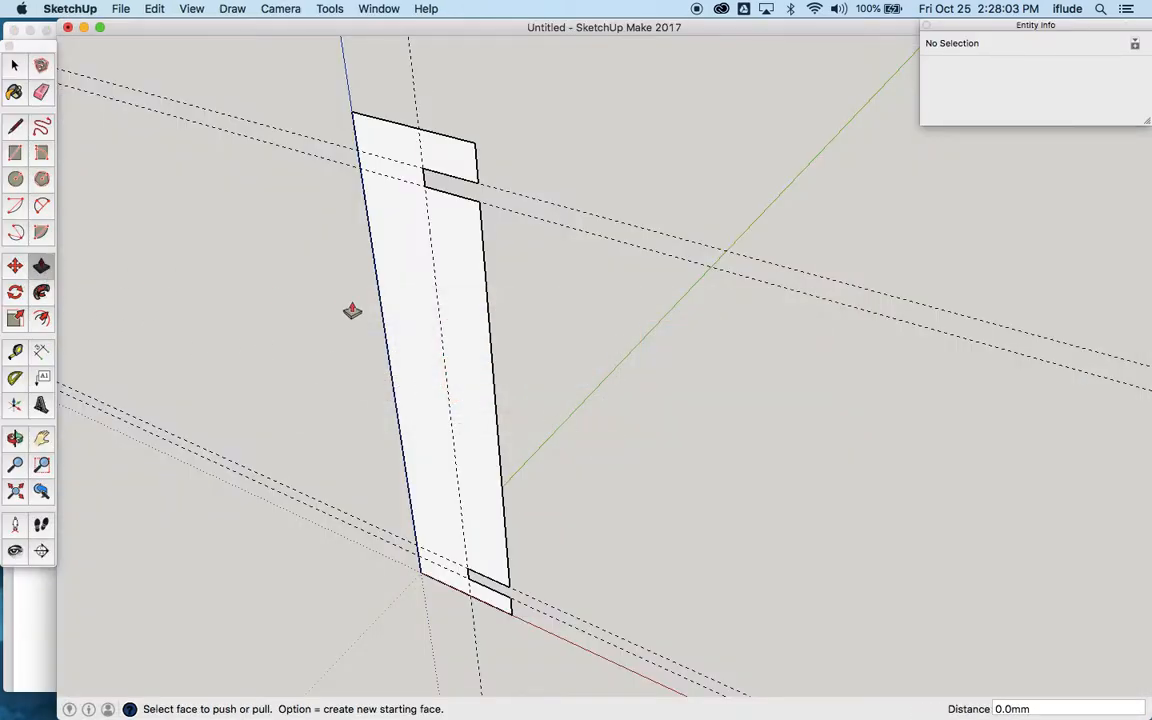
click(458, 322)
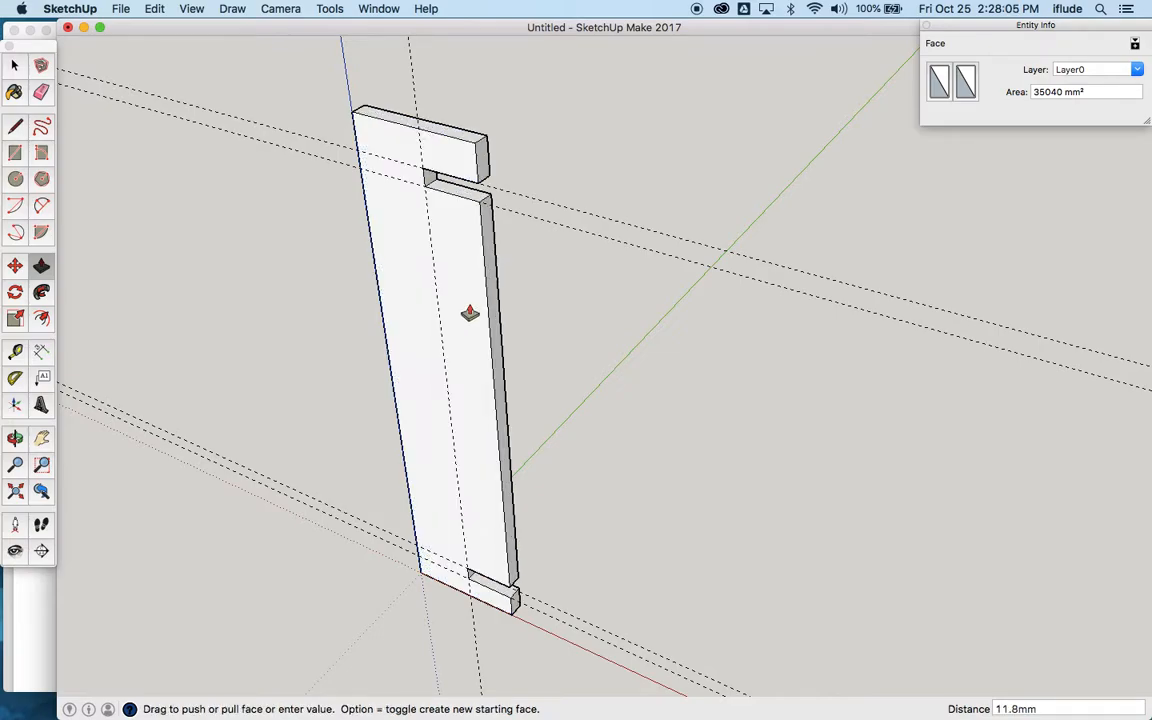
click(470, 313)
text(12)
key(Return)
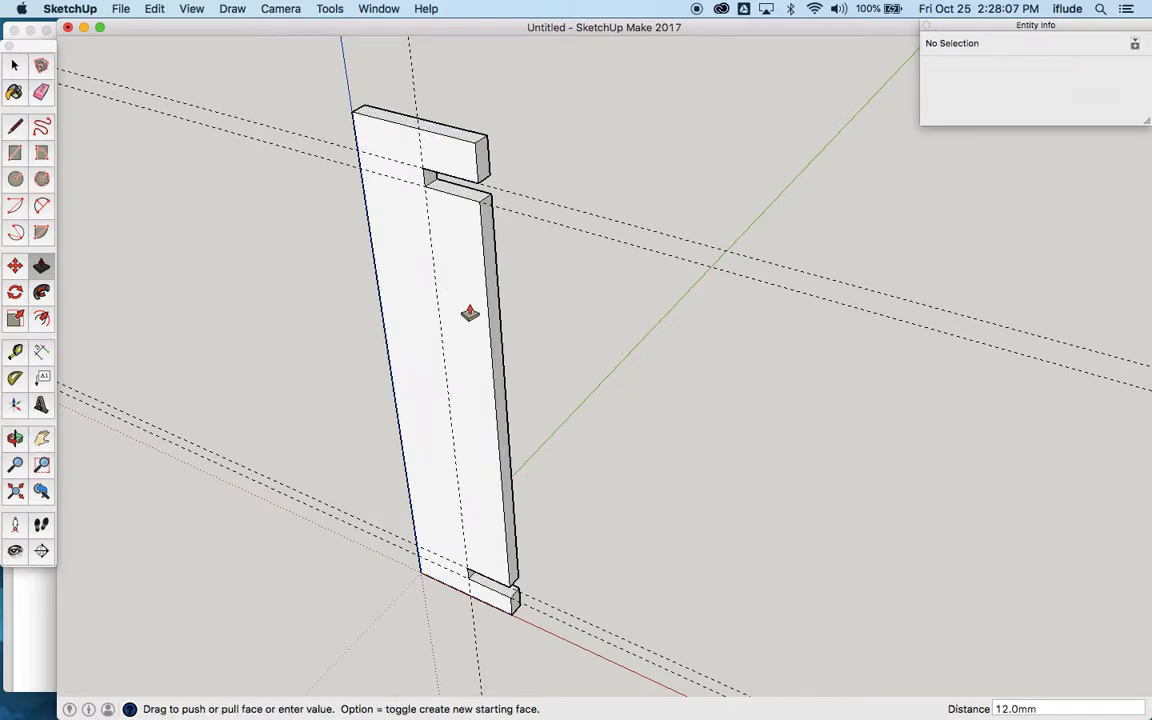
Step: Select the whole slotted upright and make it a component with the default definition settings
click(23, 64)
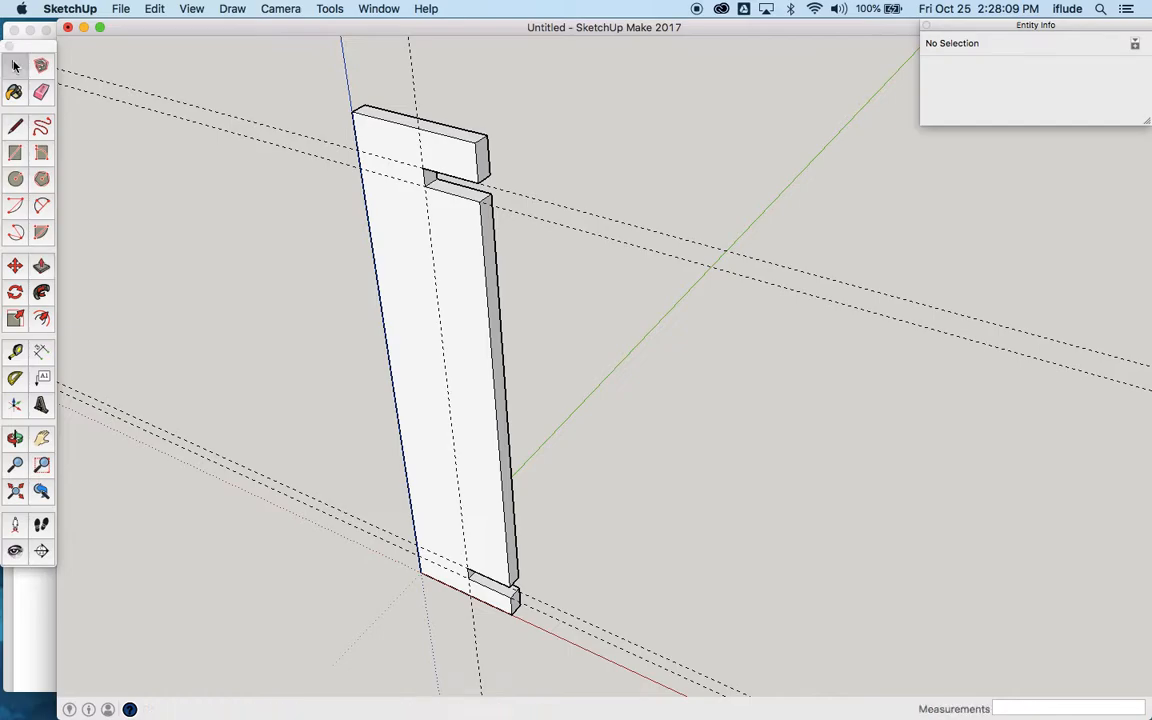
triple_click(396, 277)
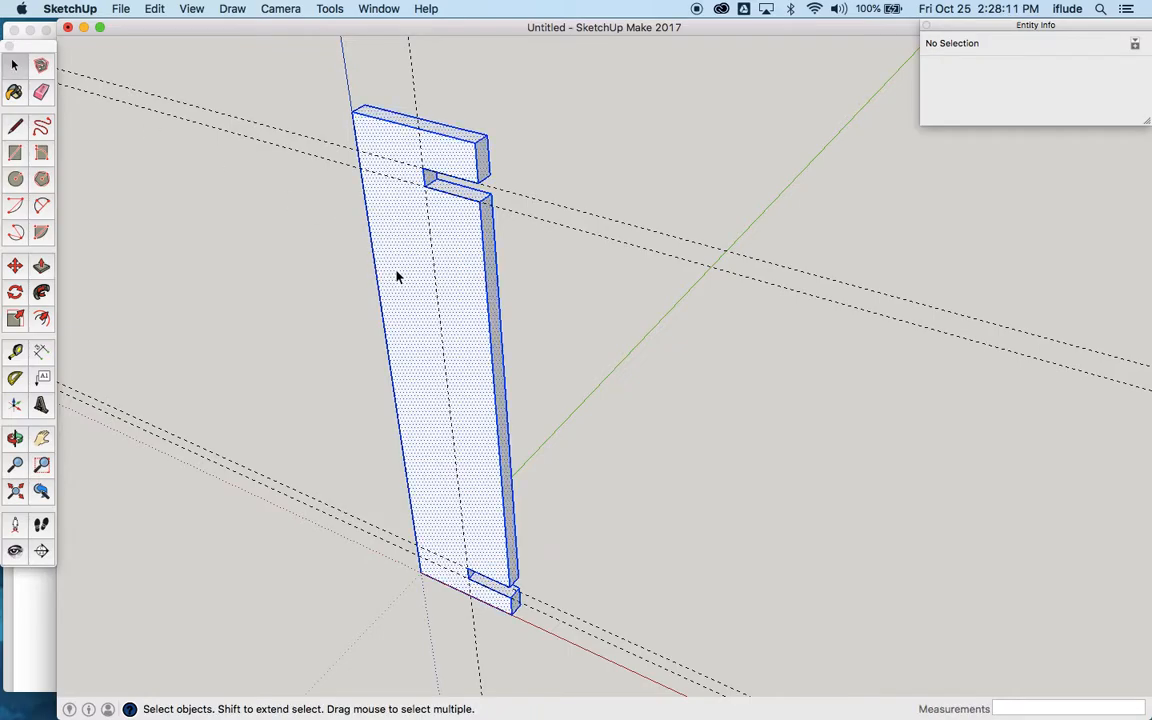
right_click(396, 277)
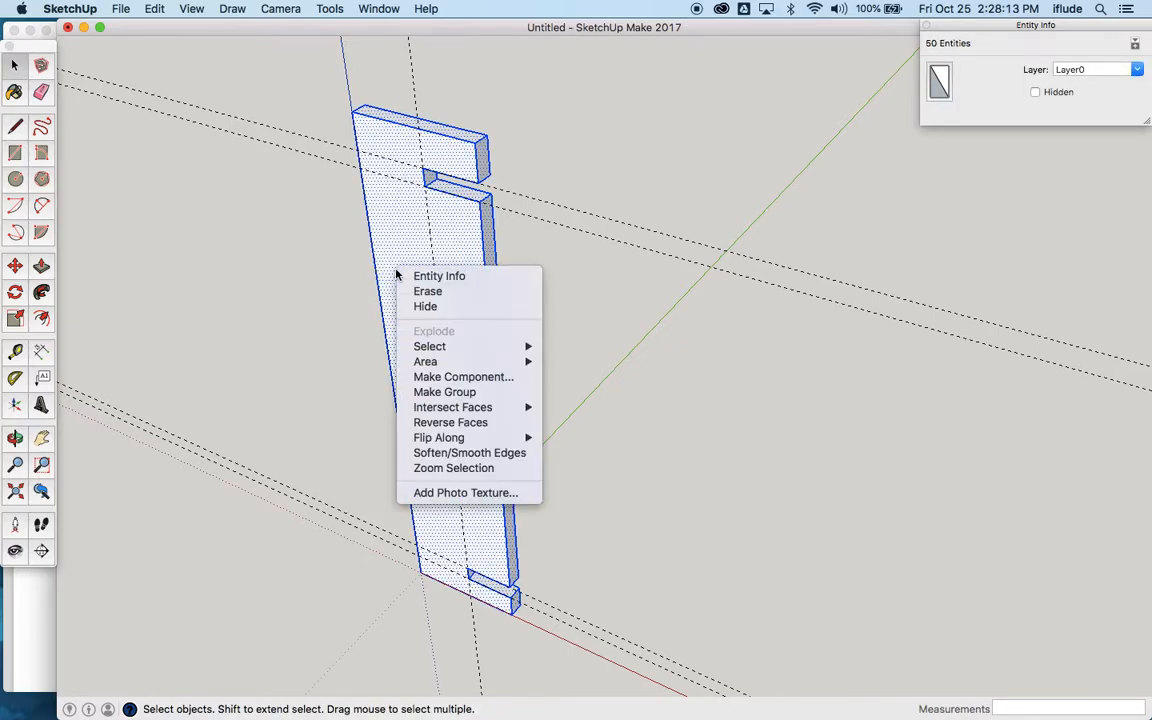
click(458, 375)
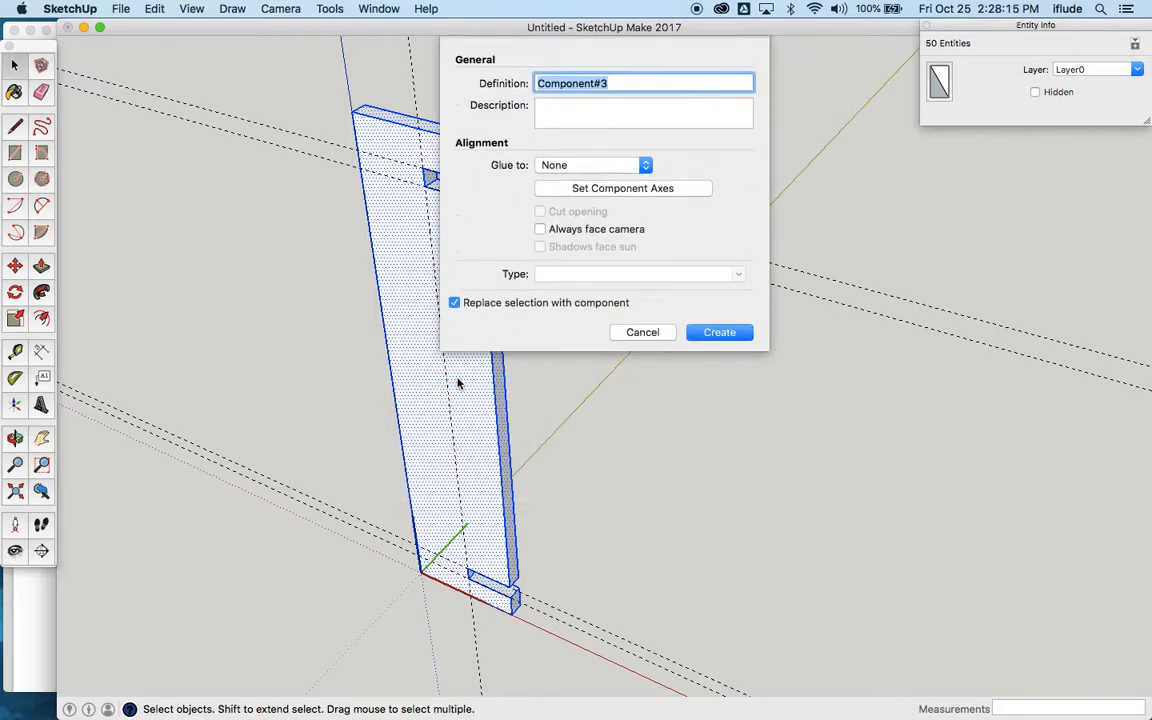
click(721, 332)
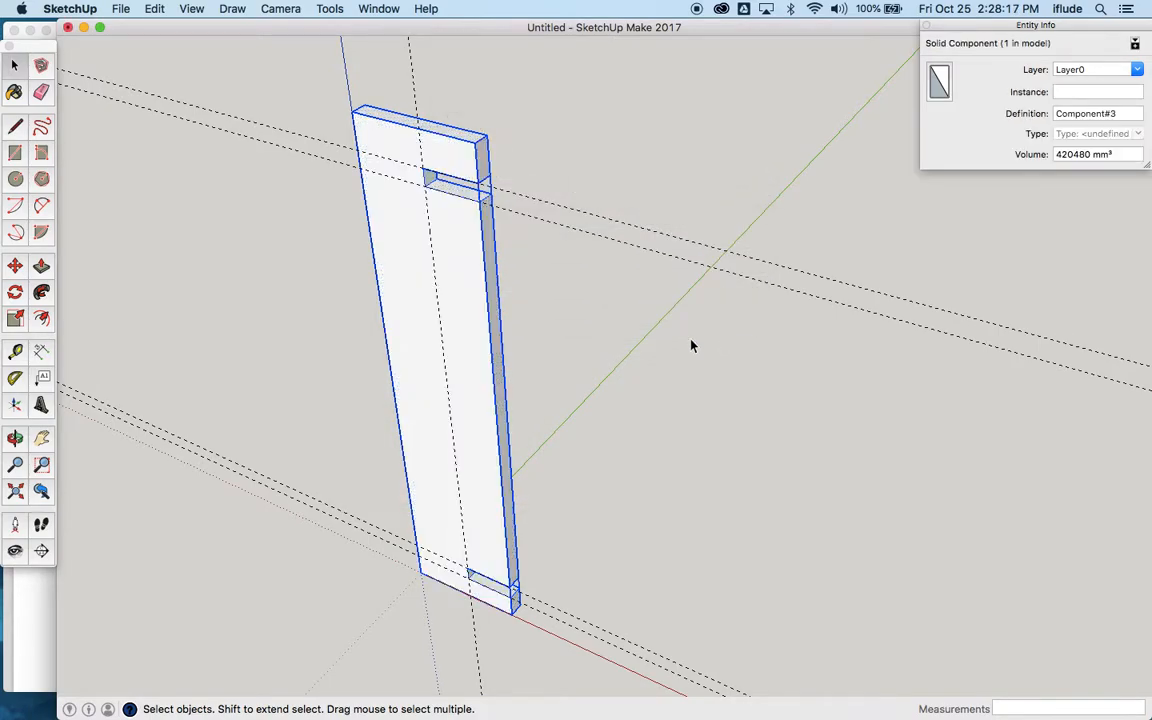
click(327, 457)
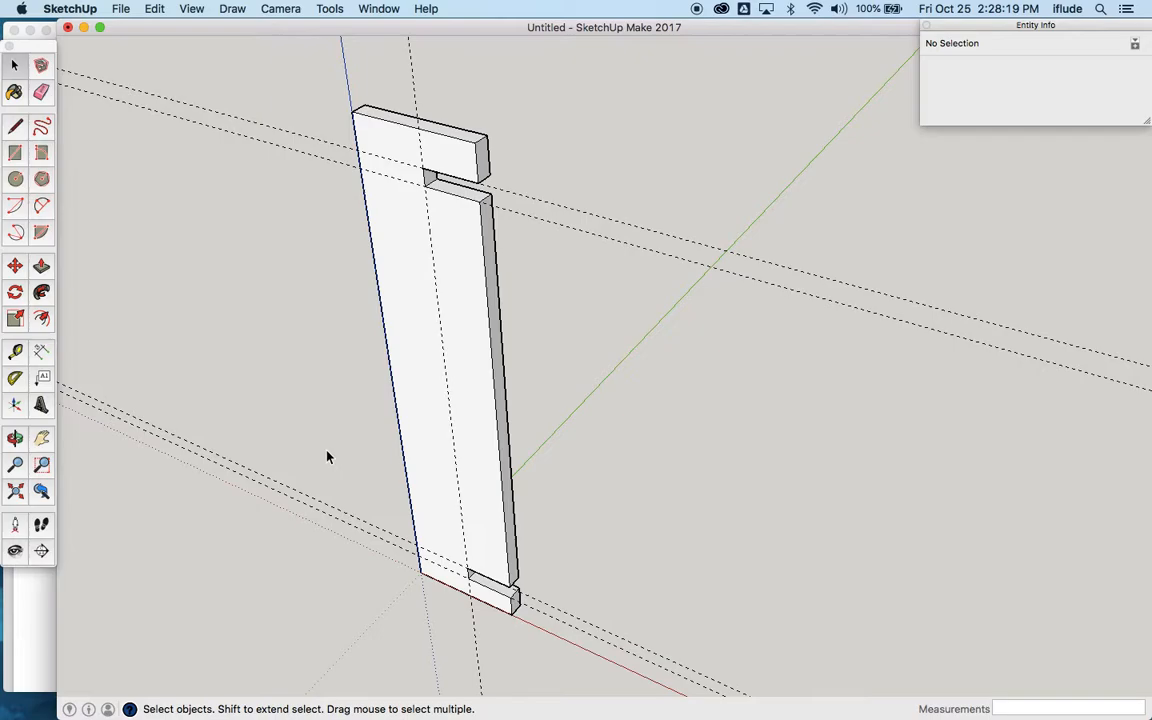
Step: Check Part 3 in the exercise drawing and copy the upright component from the origin about 197 mm along the green axis
key(super+Tab)
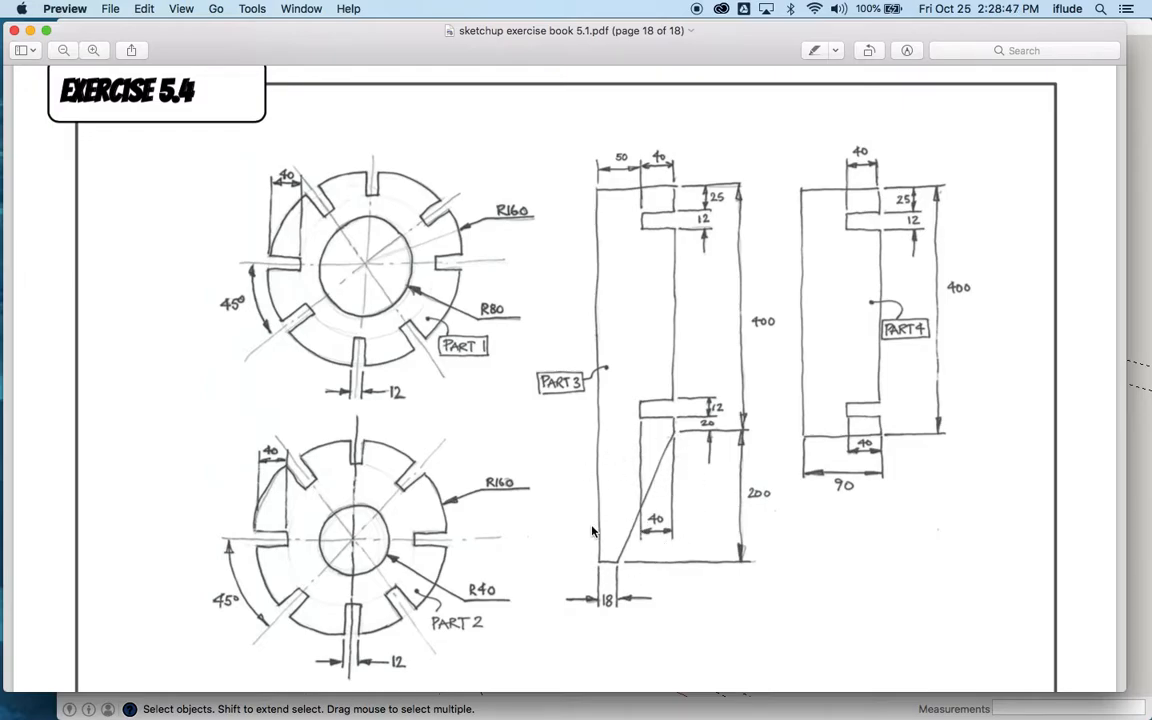
key(super+Tab)
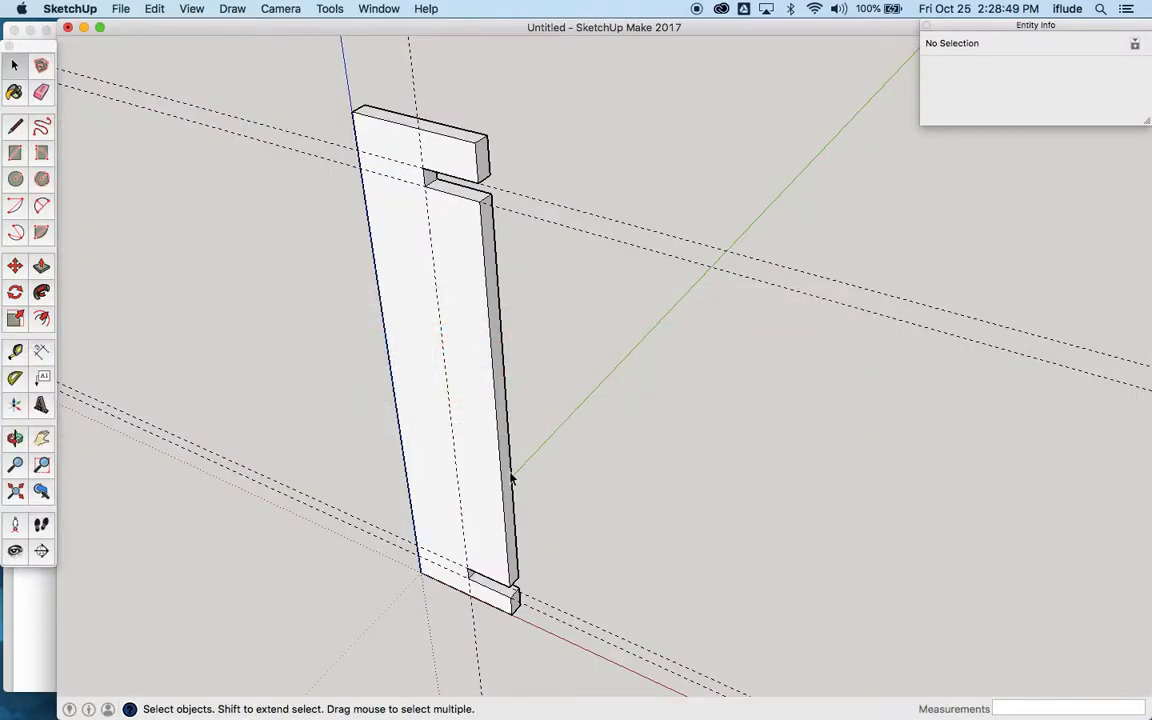
click(420, 475)
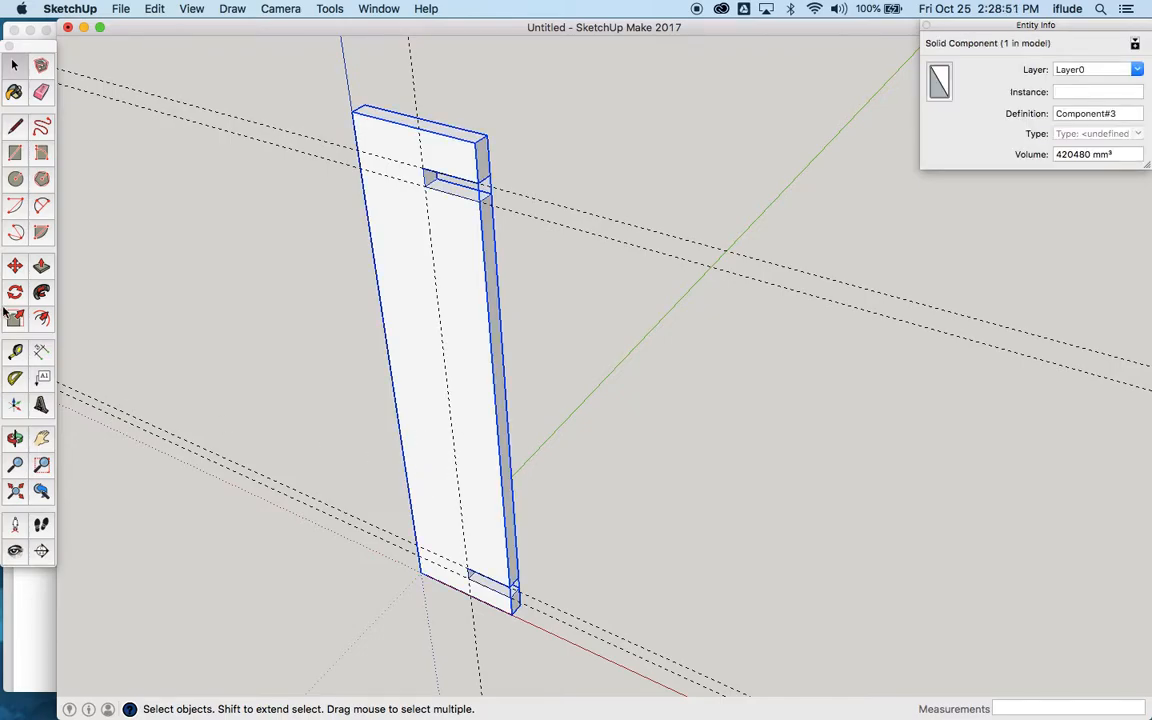
click(15, 265)
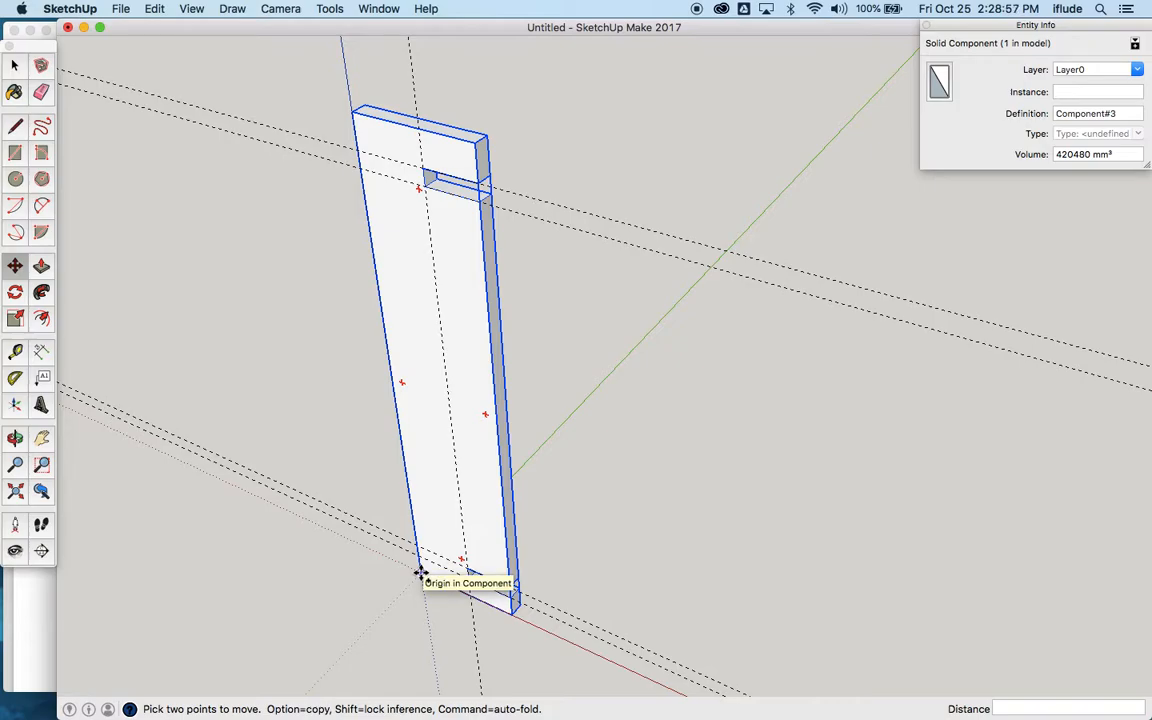
click(420, 574)
key(alt)
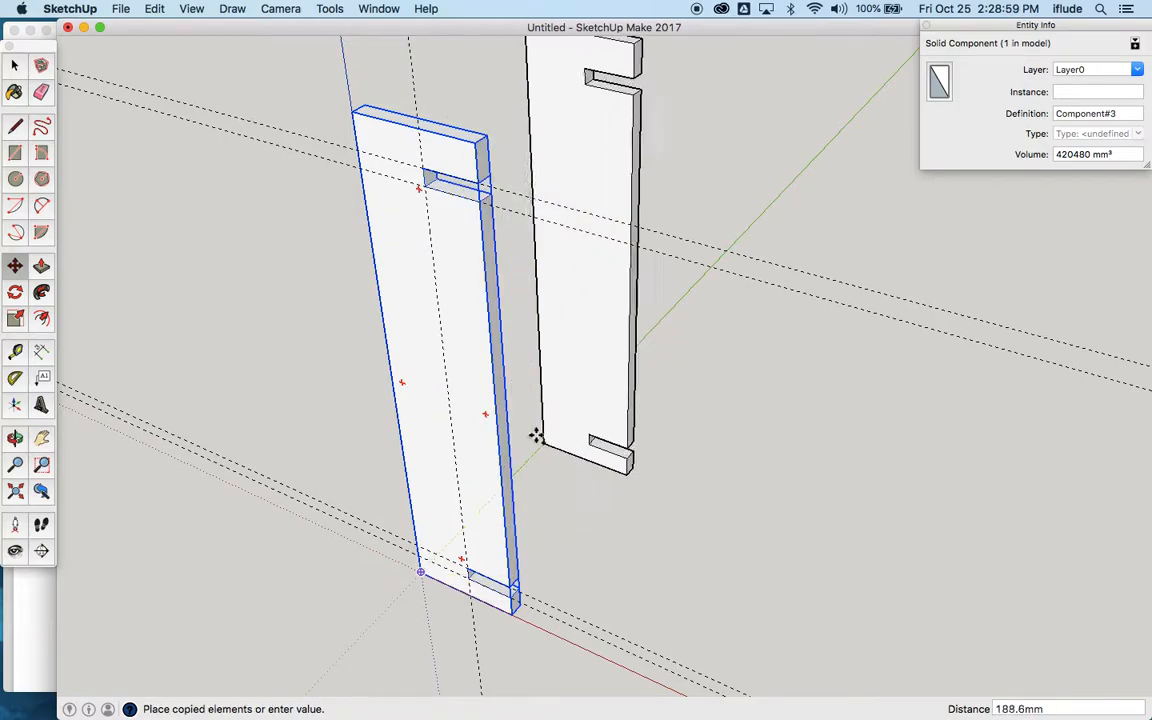
click(551, 442)
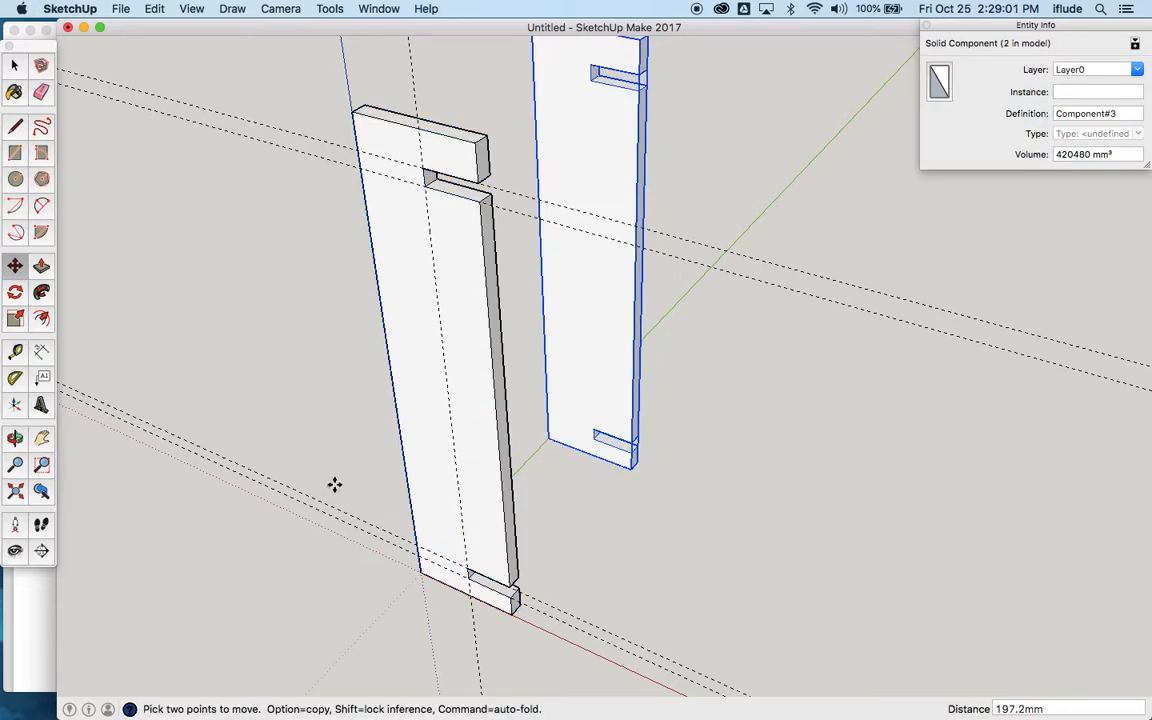
Step: Select the slotted upright at the origin and make it a unique component, independent of its copy
click(15, 438)
drag(342, 543, 514, 293)
drag(473, 429, 471, 327)
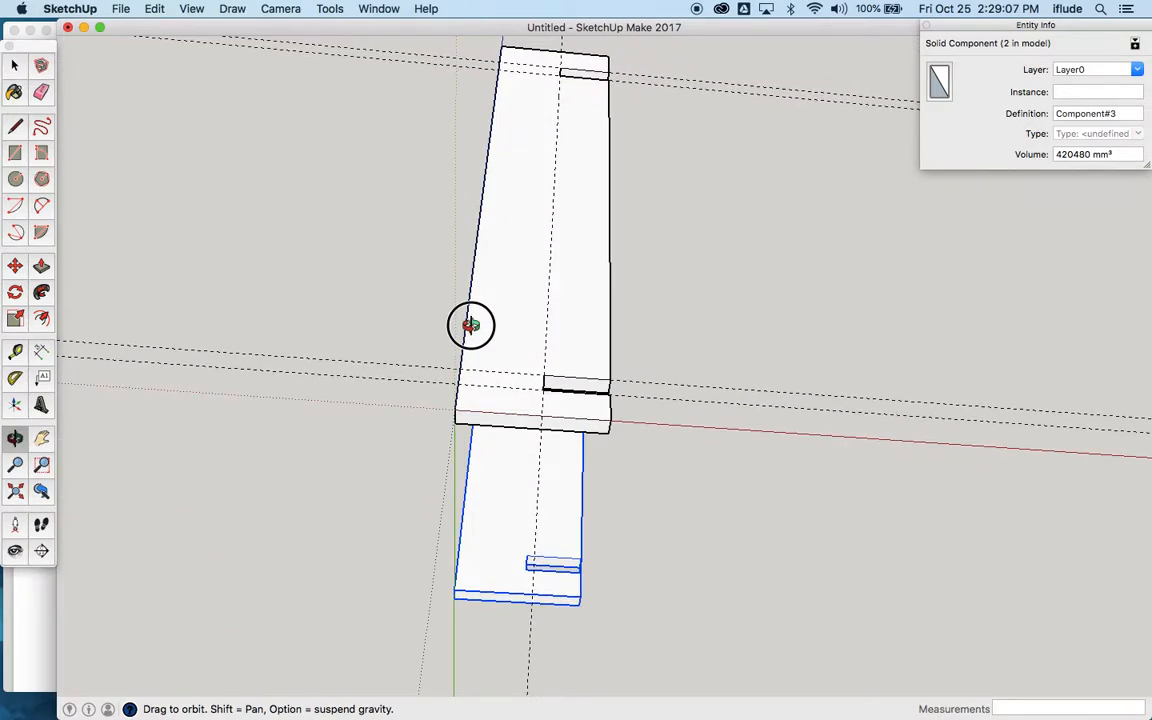
click(15, 64)
click(508, 297)
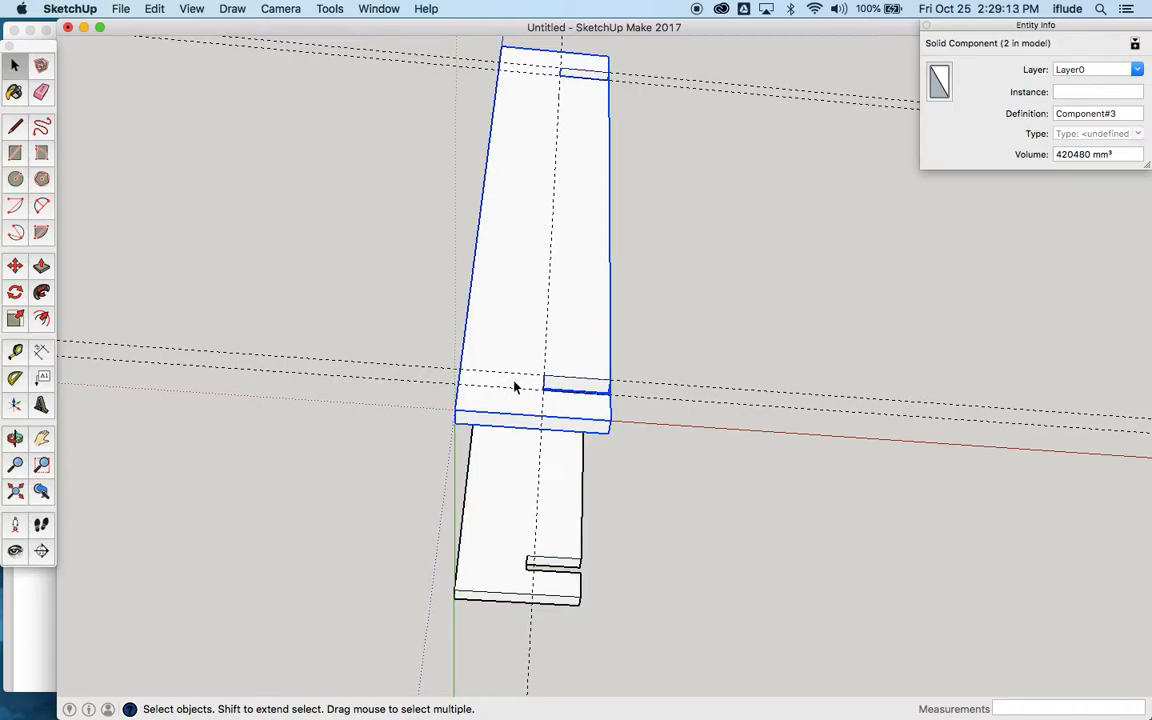
scroll(515, 387, up, 5)
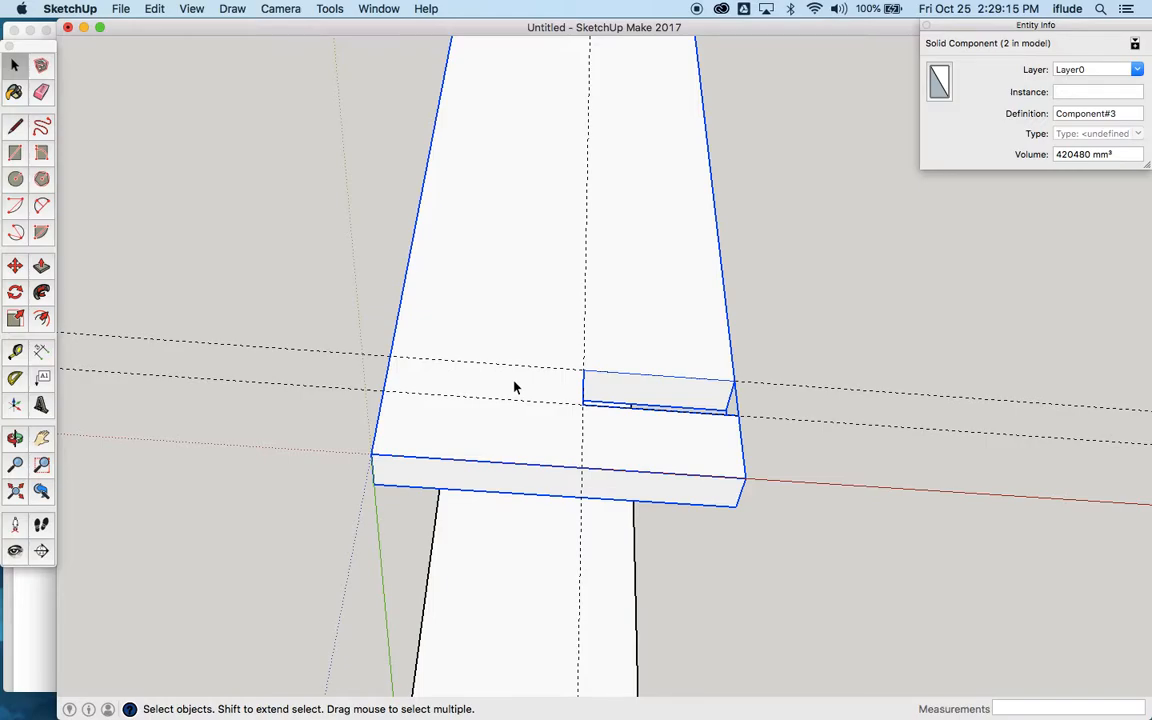
scroll(514, 386, down, 5)
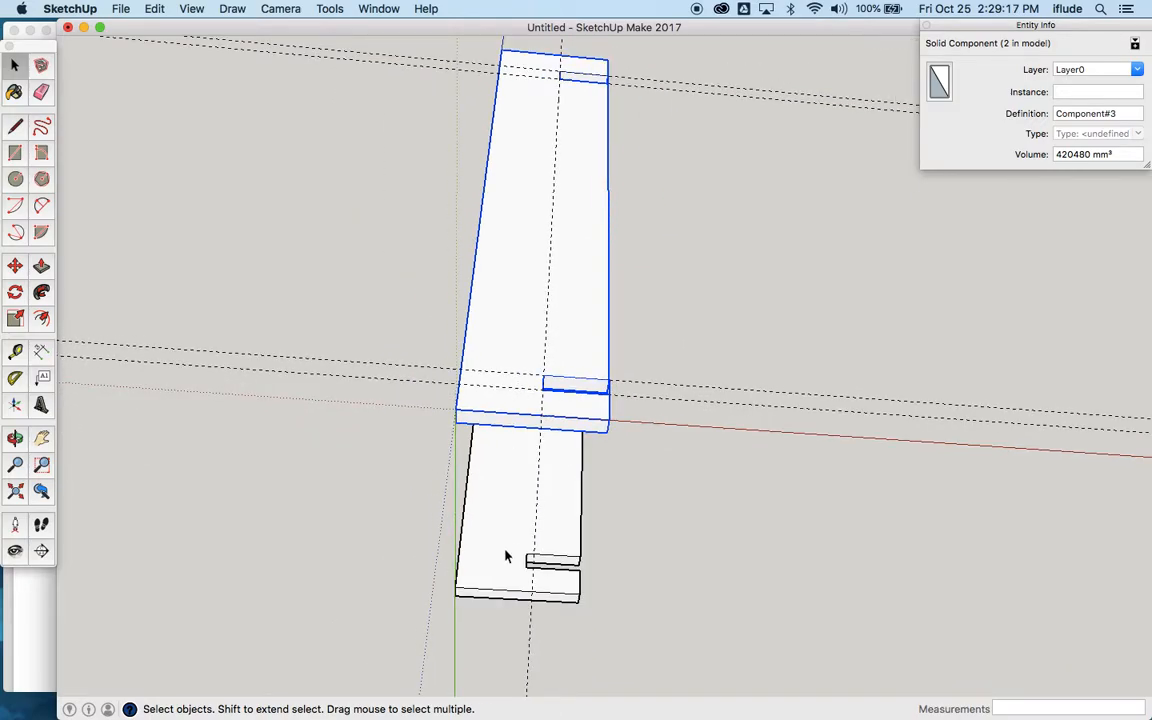
right_click(511, 408)
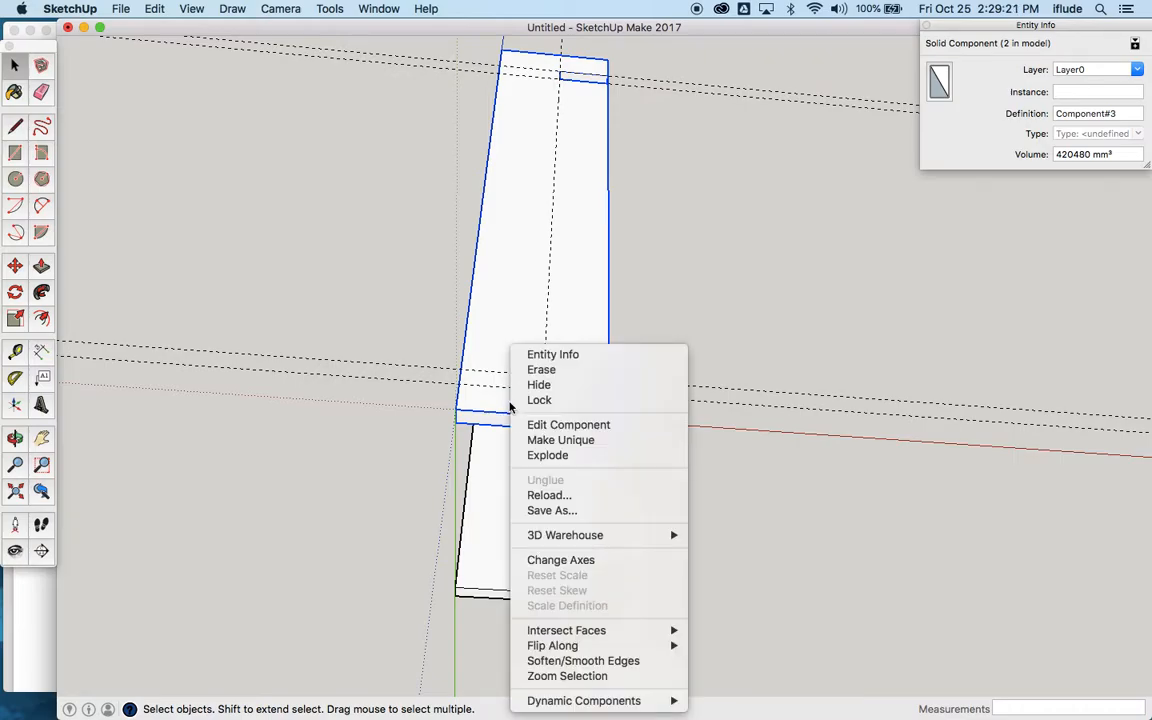
click(545, 441)
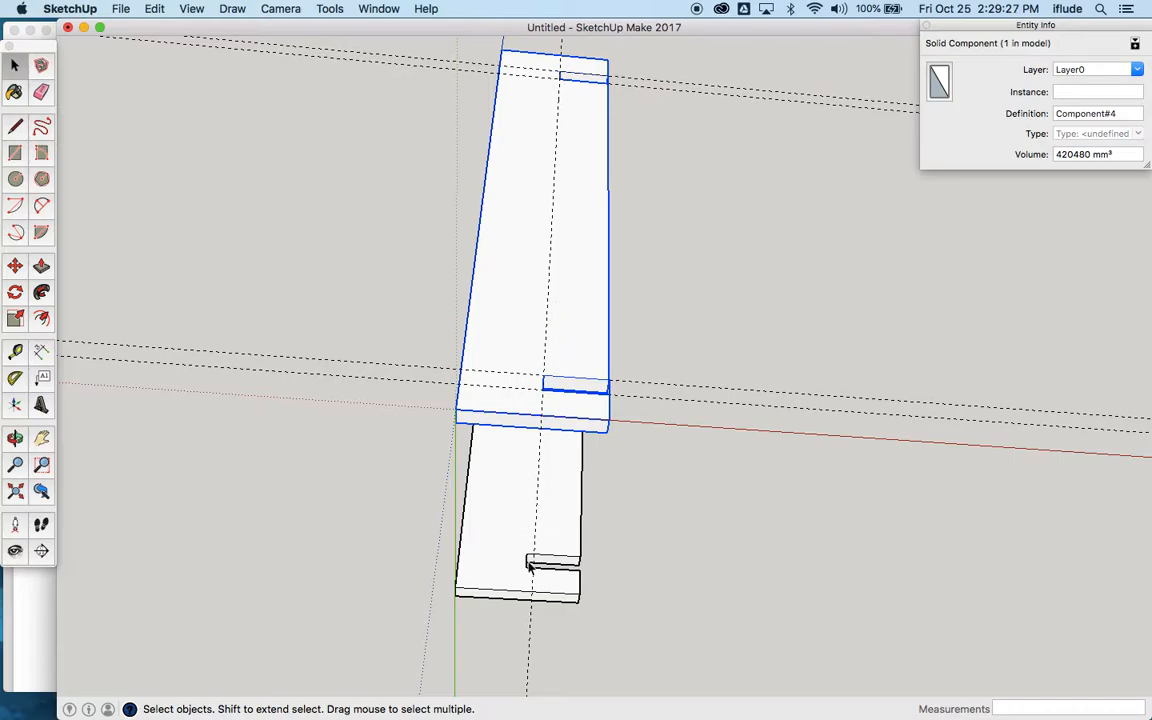
Step: Open the unique upright for editing and copy the short bottom edge at the origin 18 mm along the red axis
double_click(519, 412)
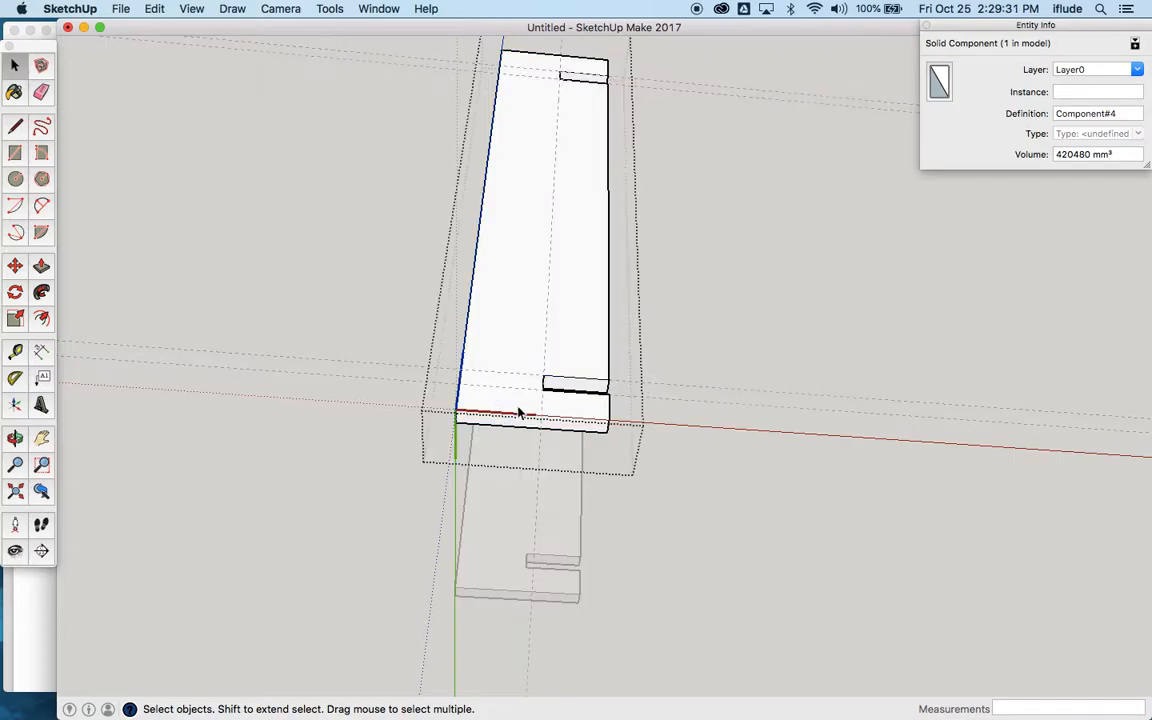
scroll(490, 414, up, 5)
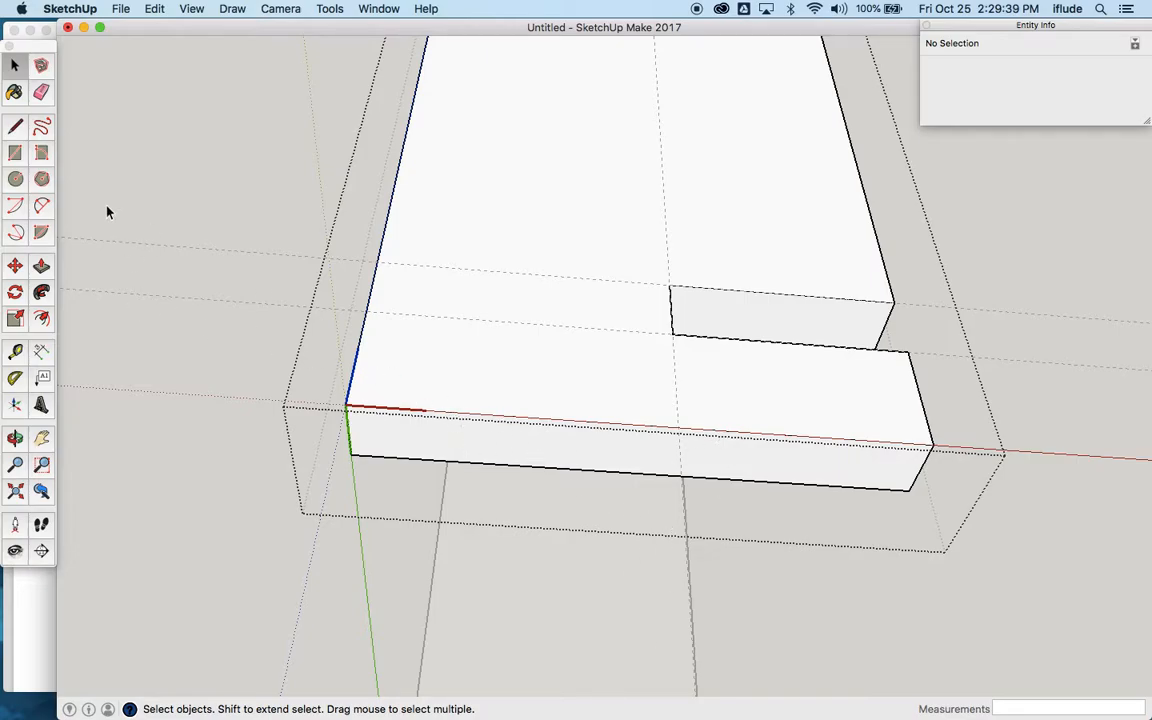
click(352, 438)
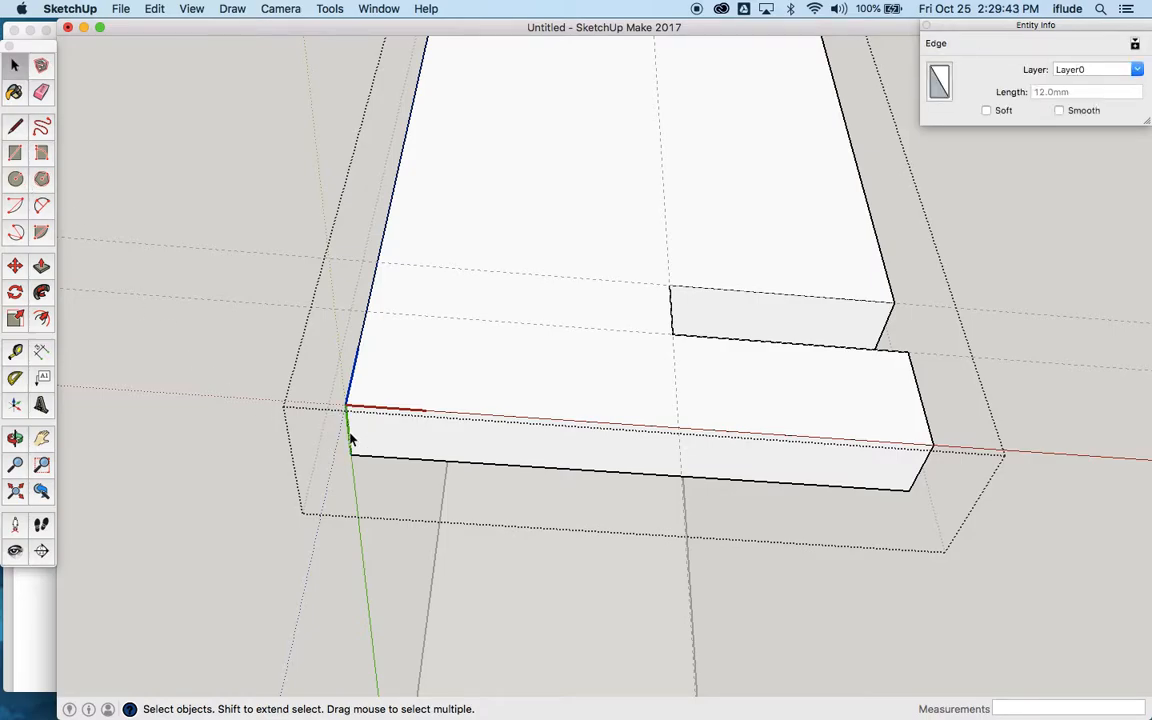
click(15, 265)
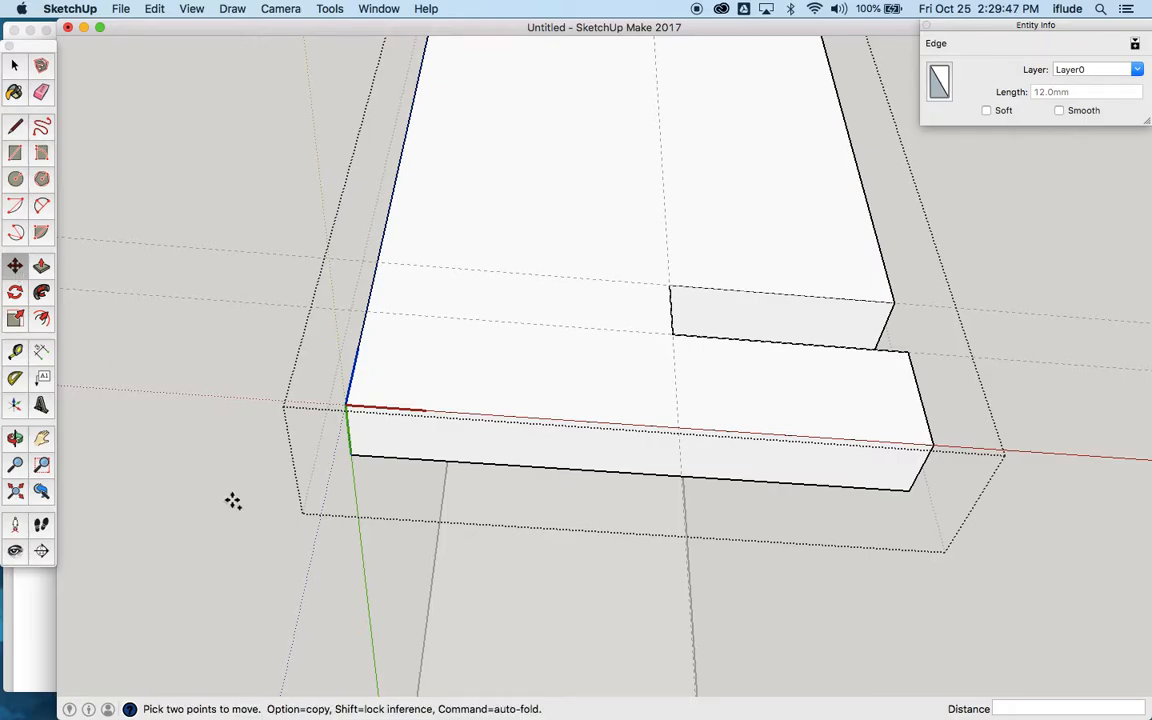
click(352, 457)
key(alt)
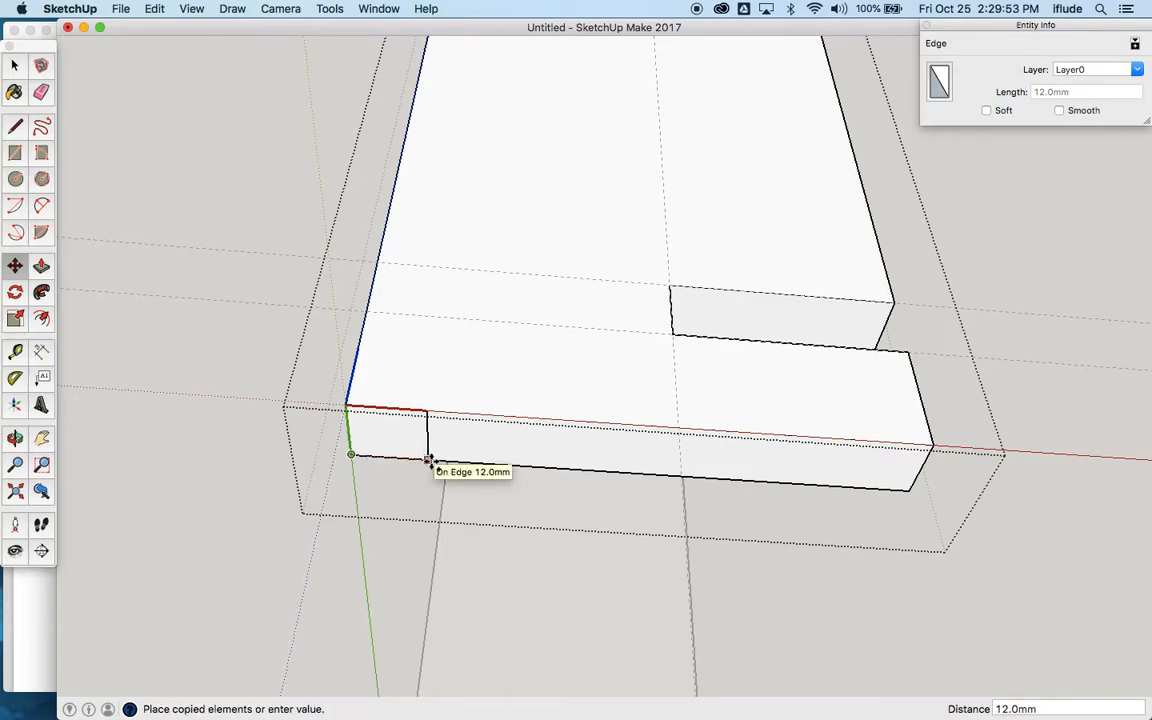
text(18)
key(Return)
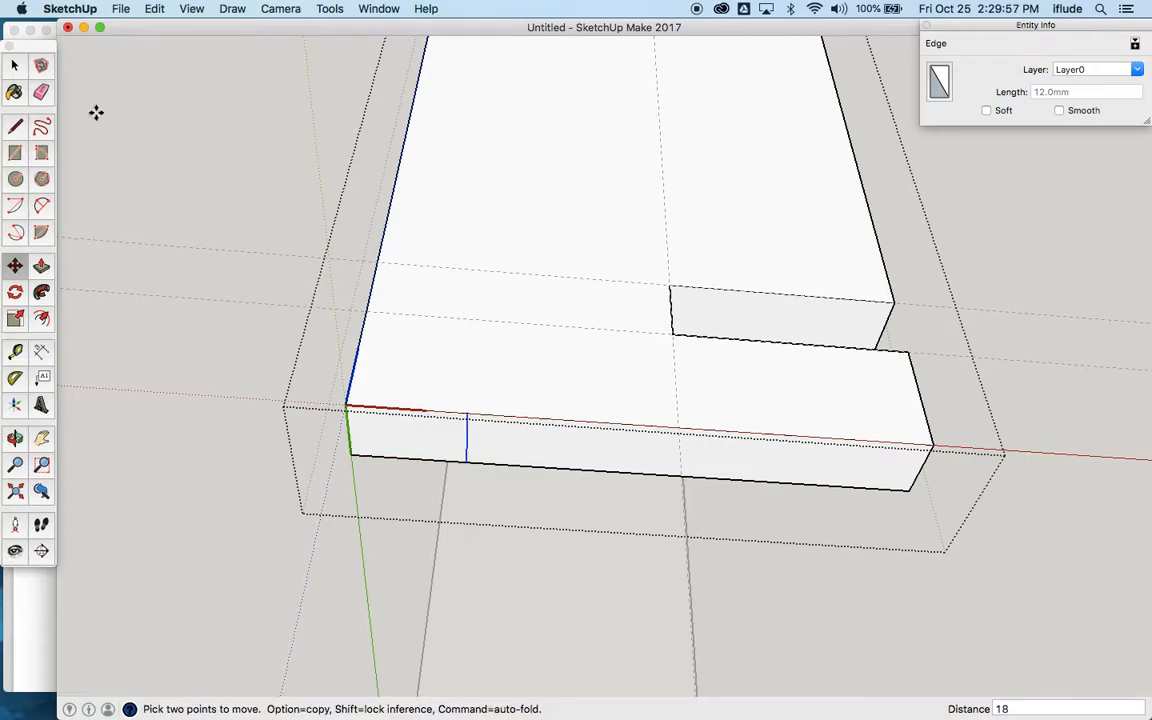
Step: Check Part 3 in the exercise drawing and move the 18 mm wide bottom face with its edges 200 mm down the blue axis
click(15, 68)
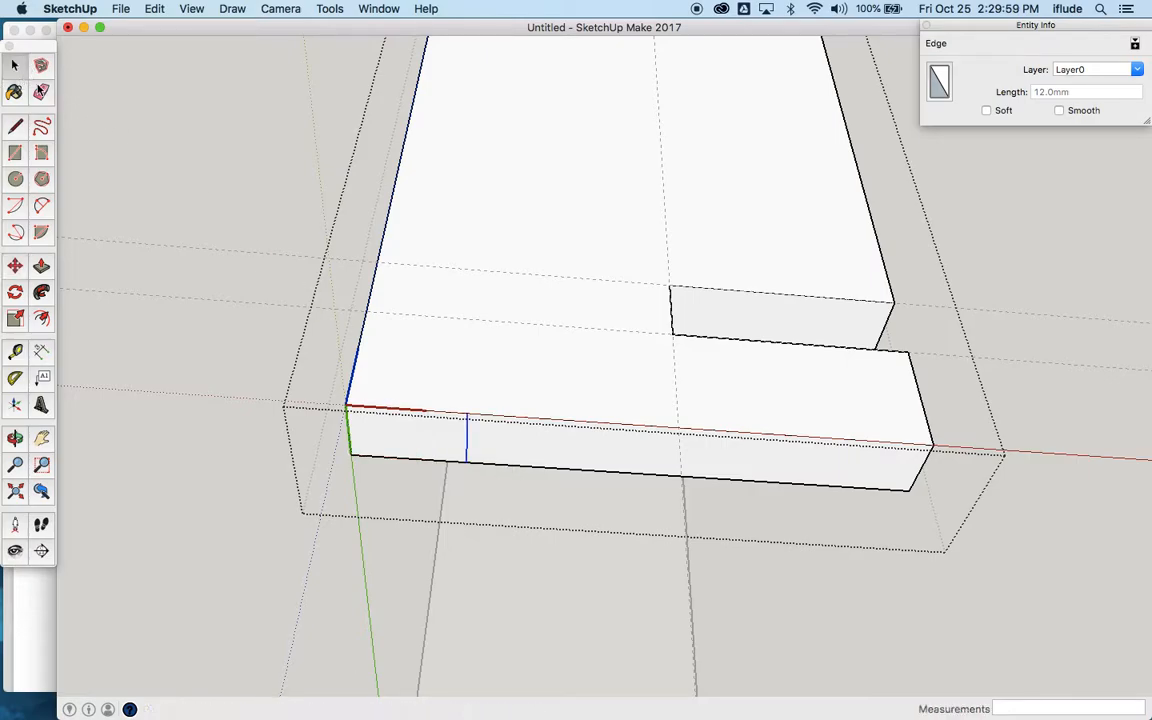
click(425, 438)
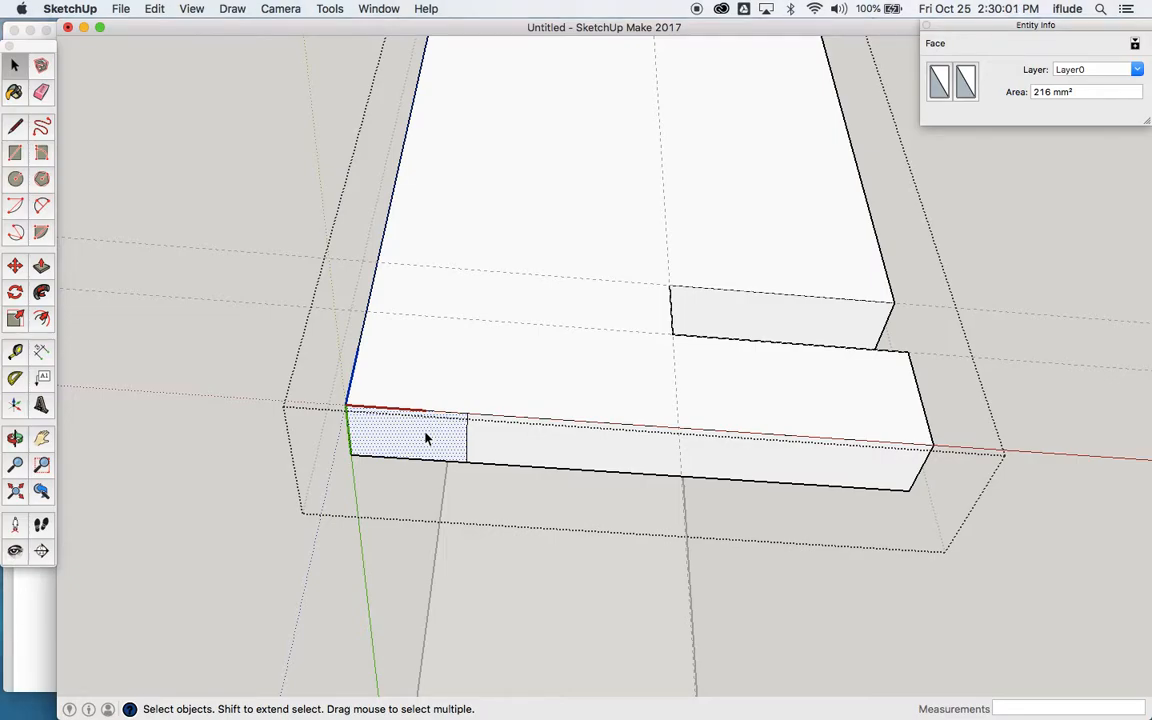
key(super+Tab)
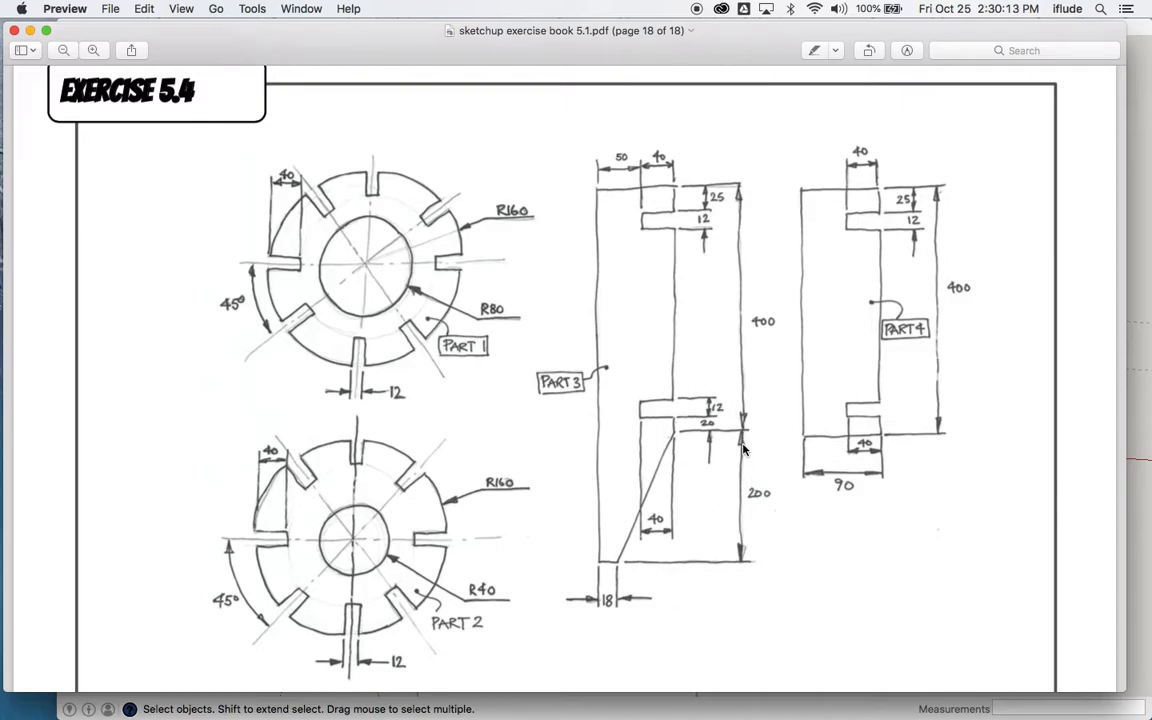
key(super+Tab)
double_click(430, 440)
scroll(430, 440, down, 5)
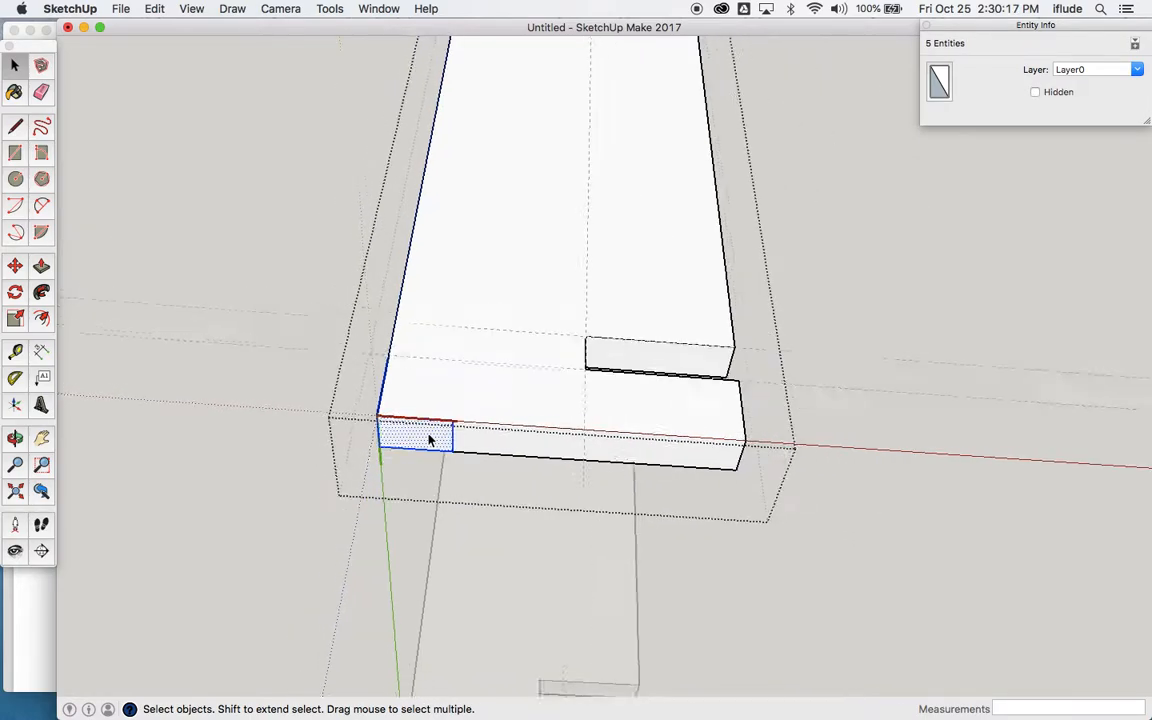
click(15, 437)
drag(368, 391, 303, 464)
click(15, 265)
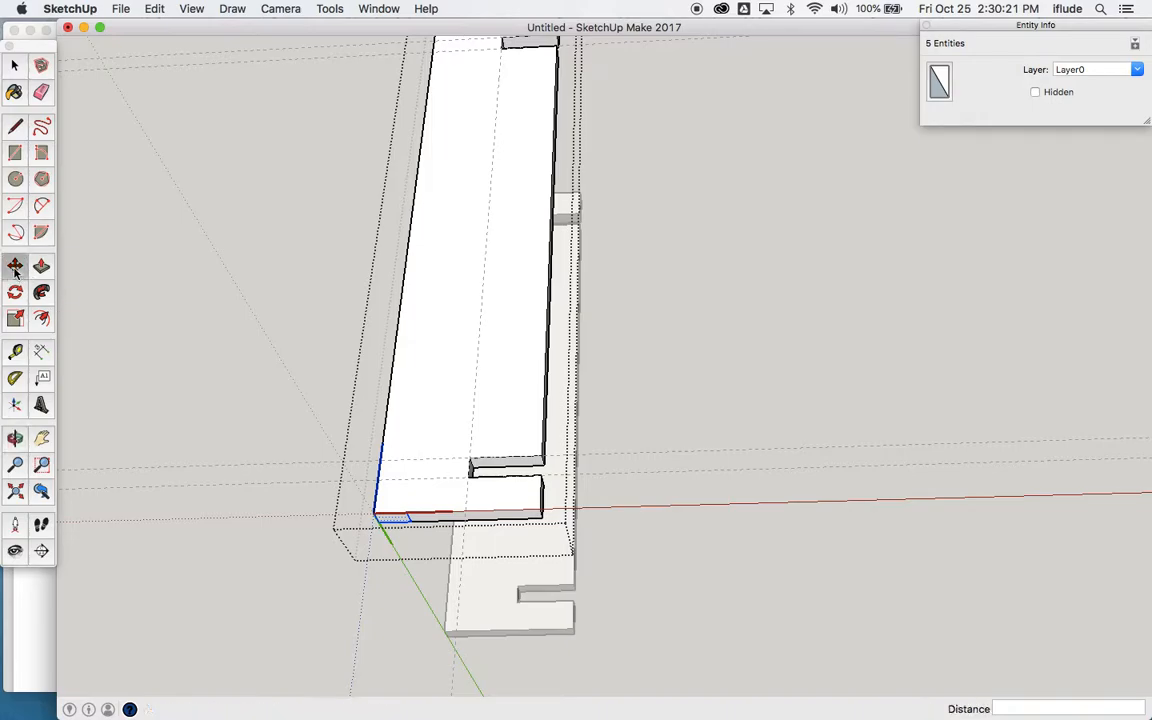
click(374, 512)
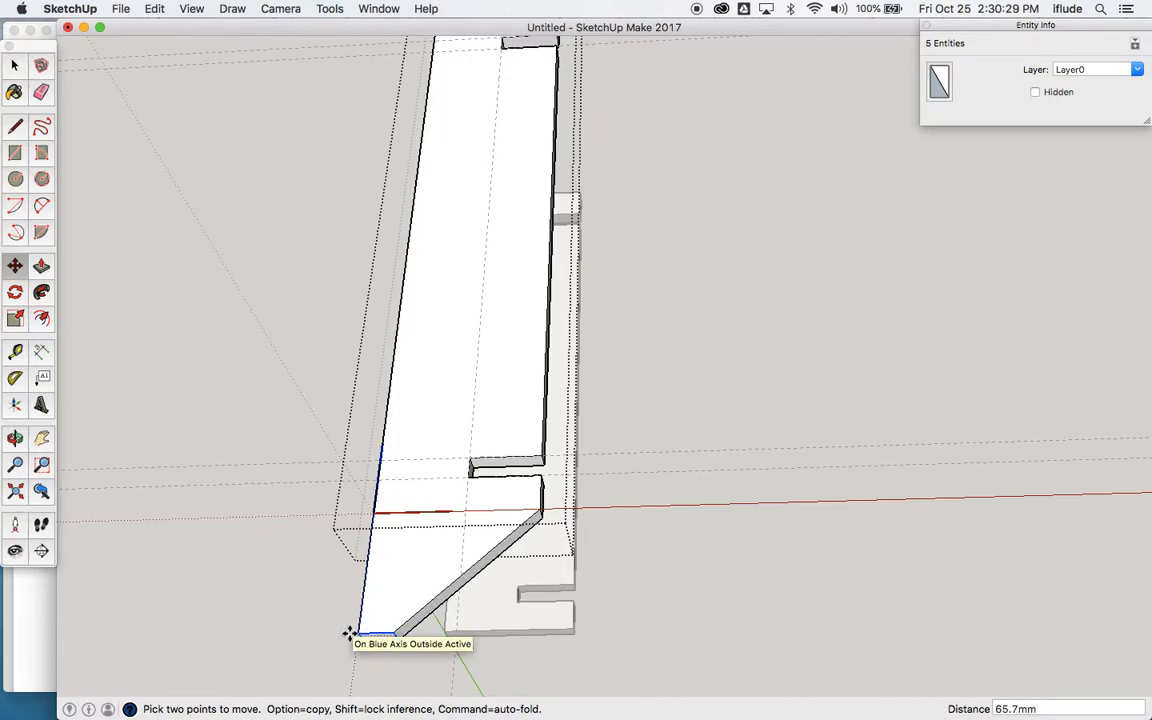
text(200)
key(Return)
scroll(349, 633, down, 6)
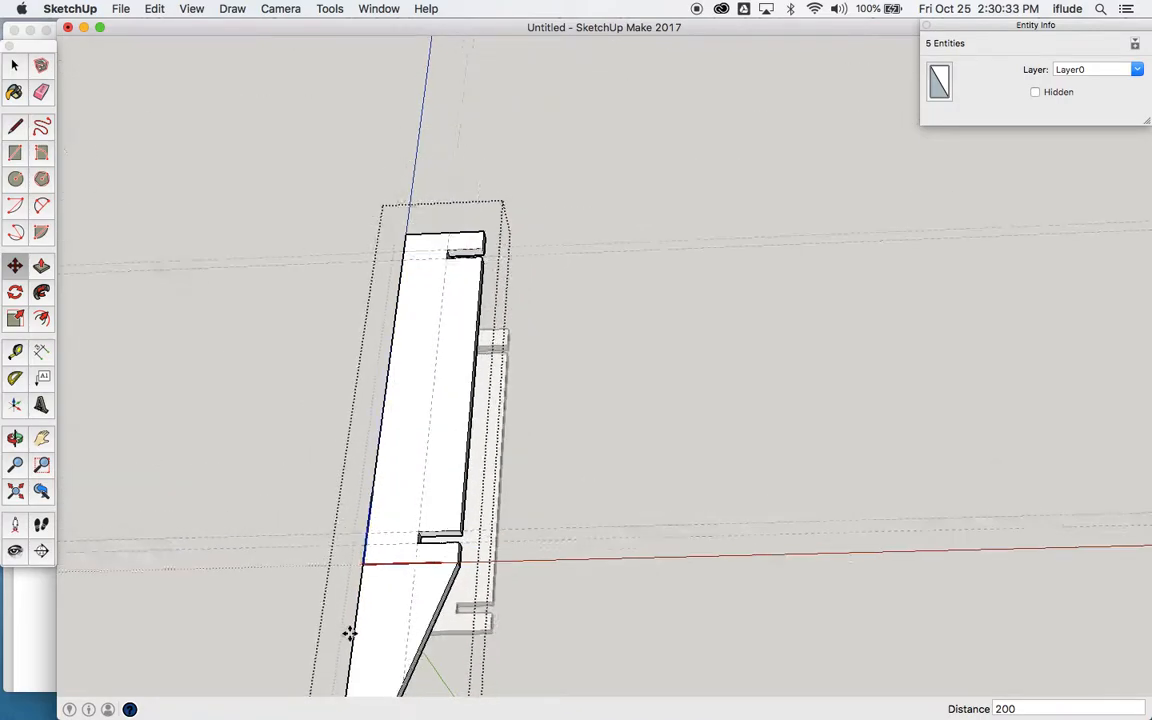
Step: Close the component and delete the horizontal guides and the remaining vertical guide
click(41, 437)
drag(226, 443, 282, 315)
click(15, 66)
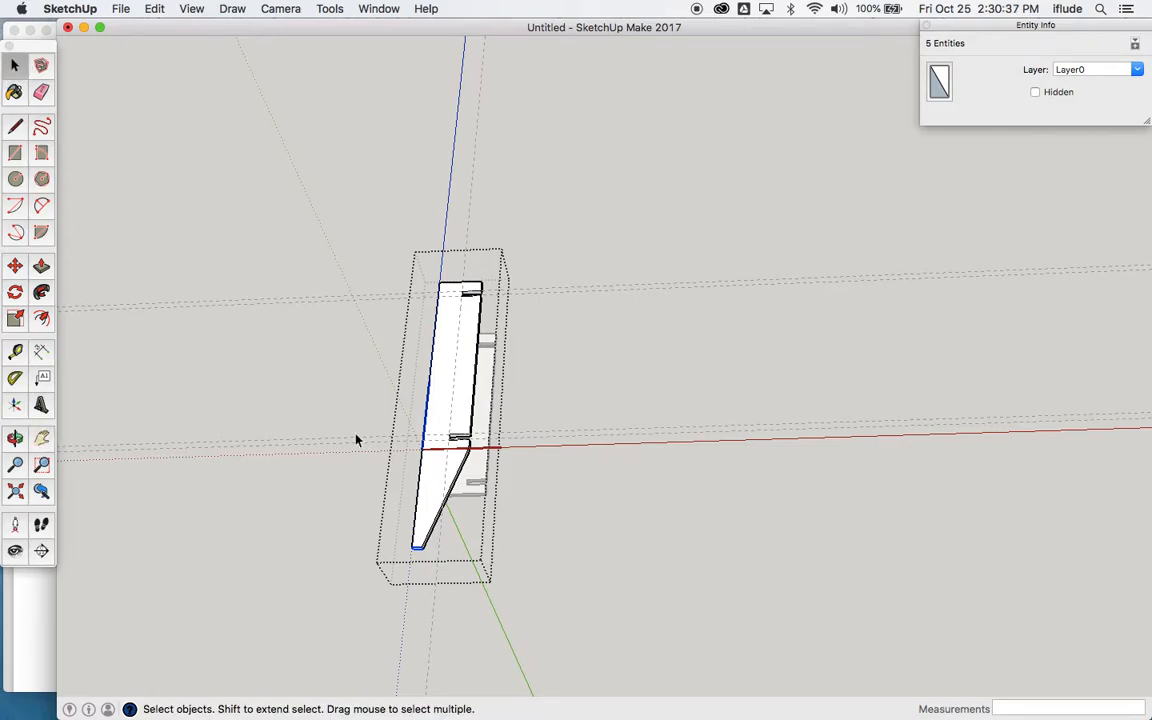
click(365, 484)
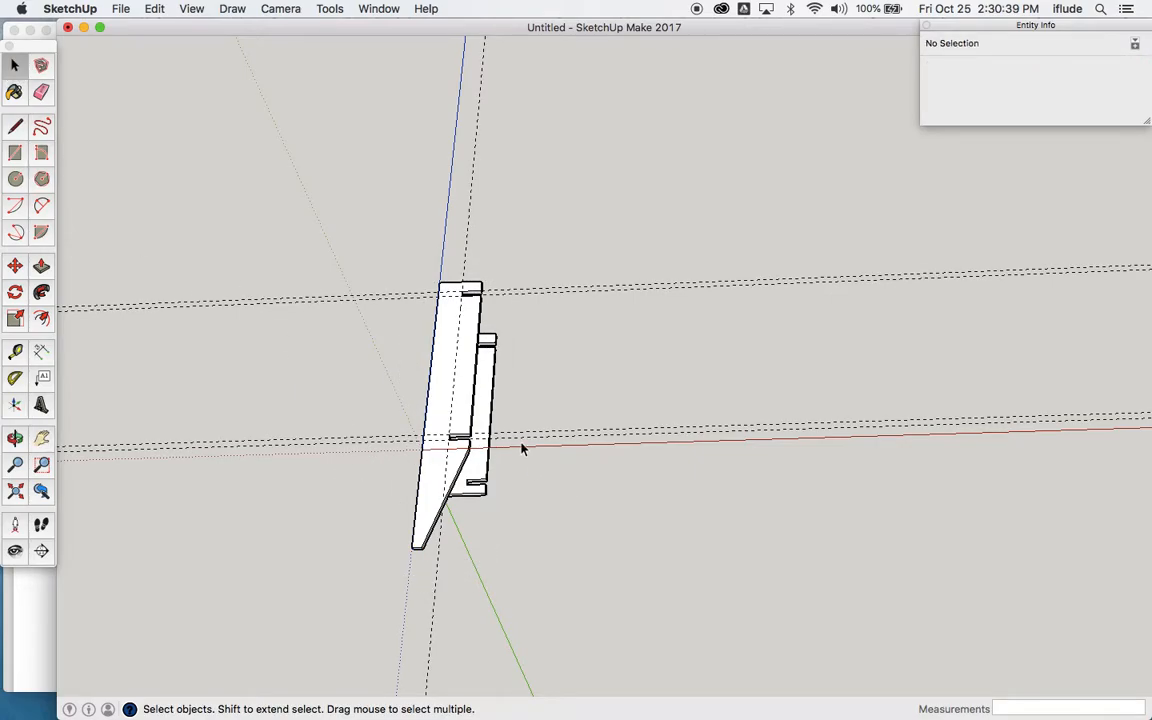
drag(657, 255, 578, 500)
key(Delete)
click(438, 243)
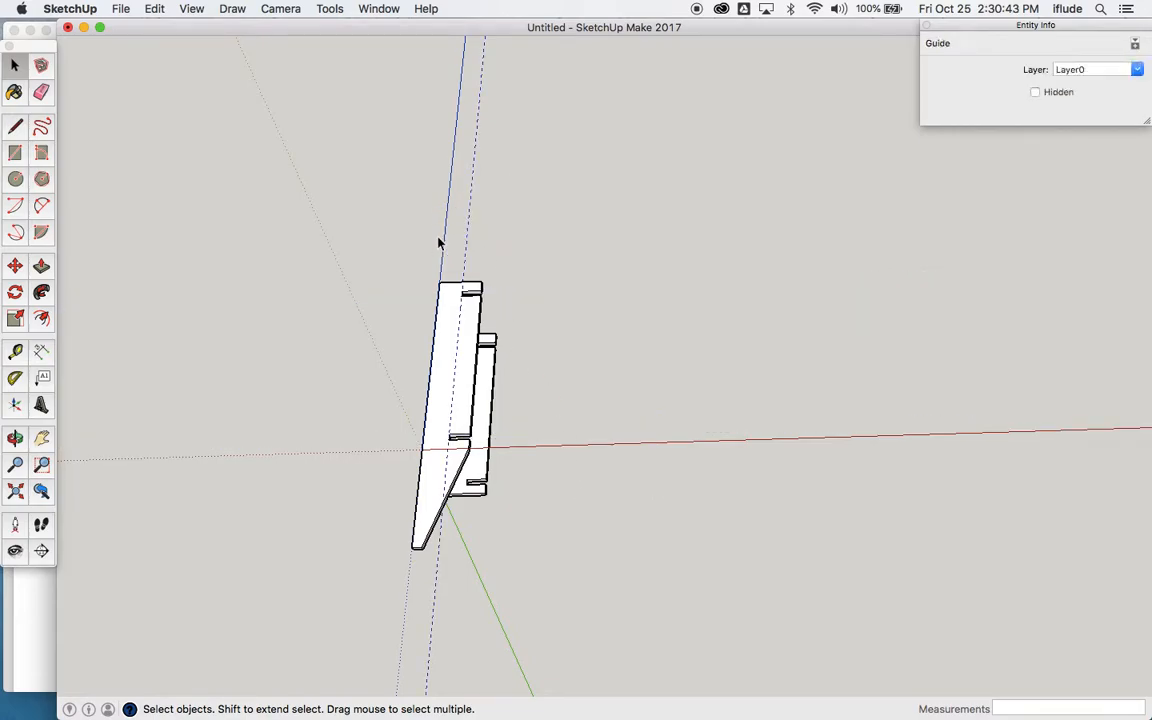
key(Delete)
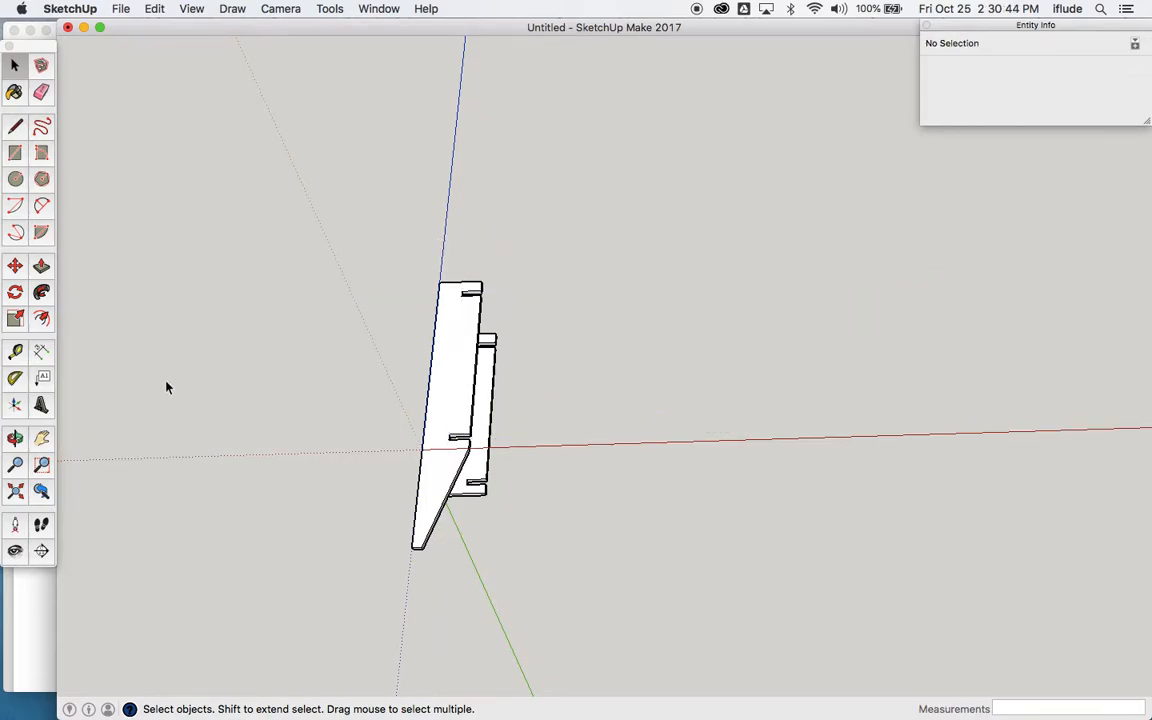
Step: View both finished uprights from an angle and unhide the last hidden objects
click(15, 440)
drag(314, 411, 535, 321)
scroll(535, 320, down, 5)
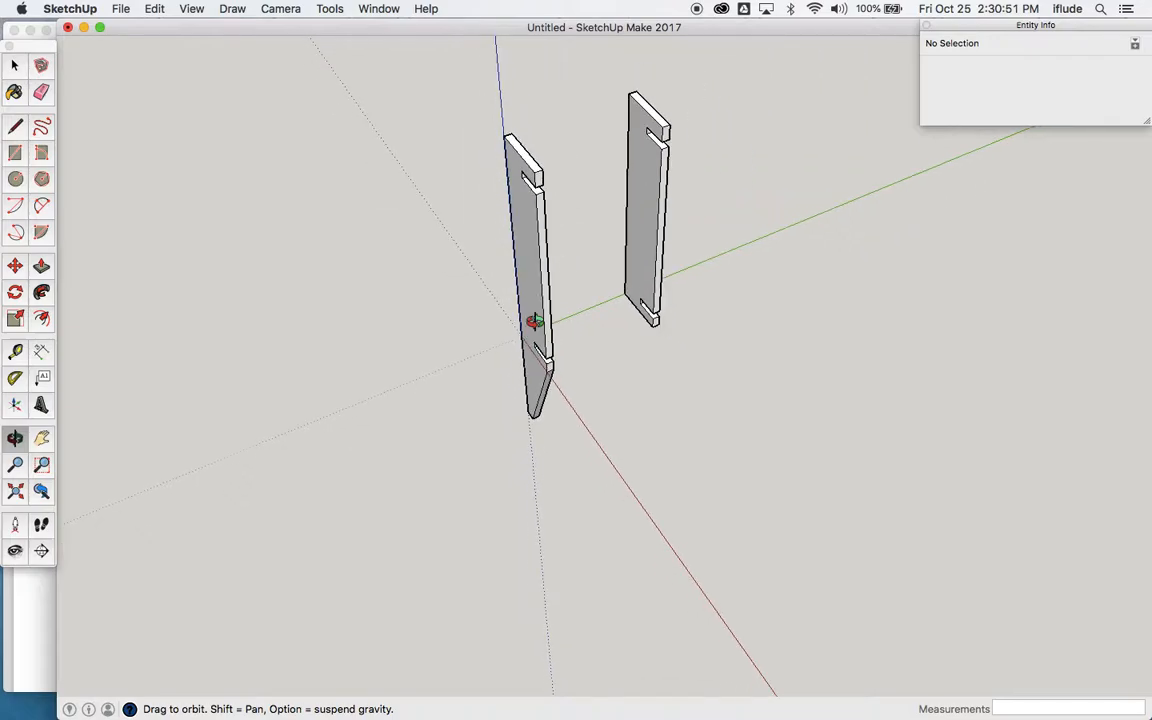
drag(532, 321, 640, 236)
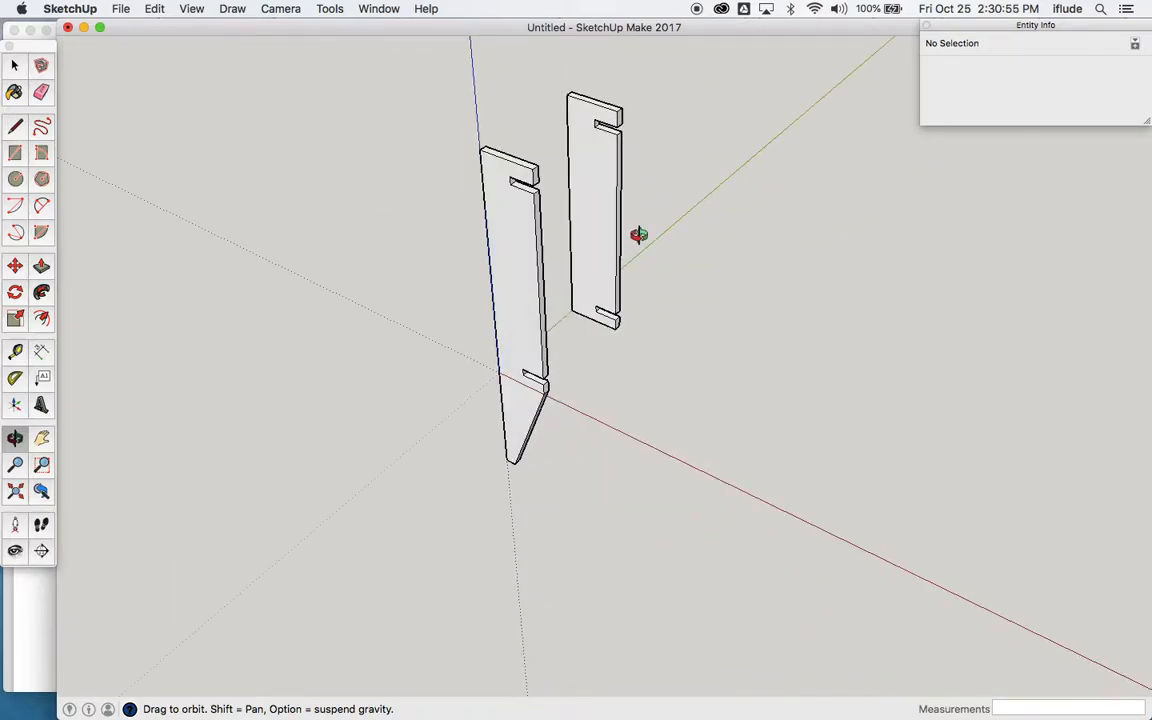
click(193, 10)
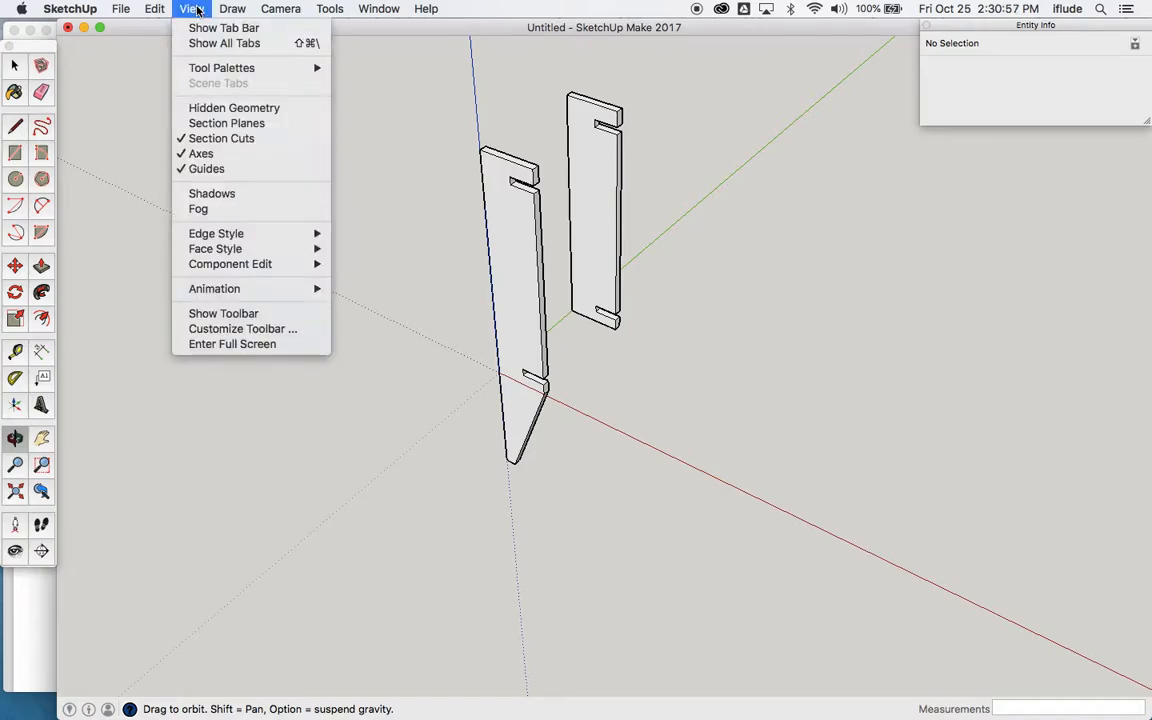
mouse_move(160, 10)
mouse_move(236, 226)
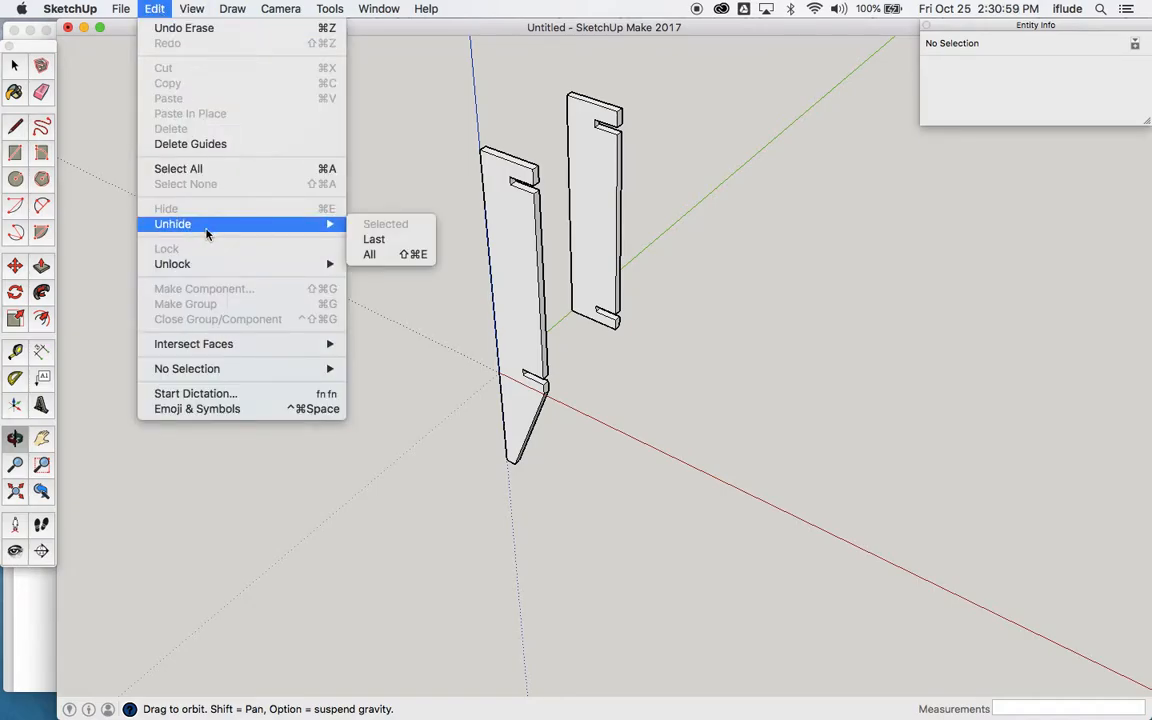
click(383, 244)
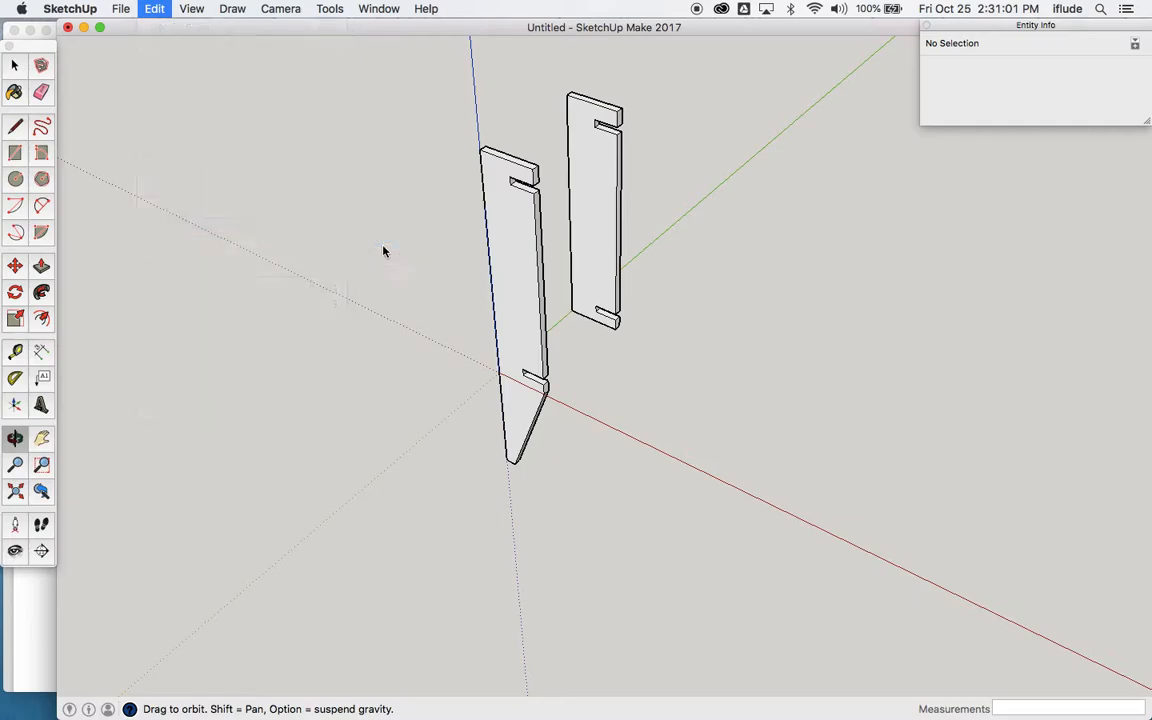